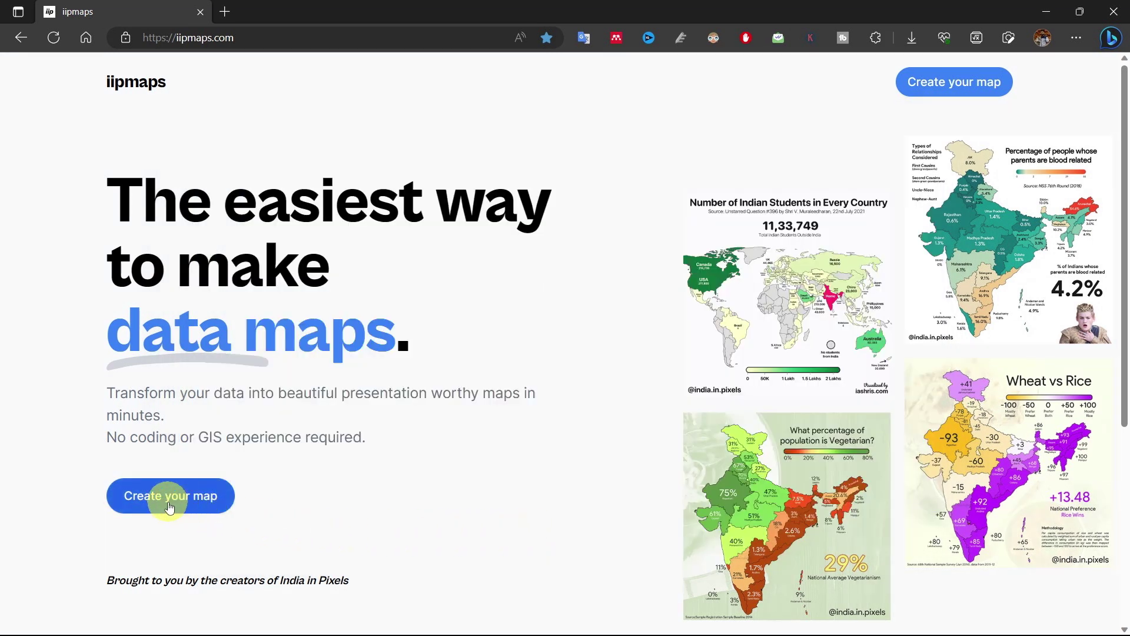
Start creating a new map from the iipmaps home page
{"action": "left_click", "coordinate": [168, 501]}
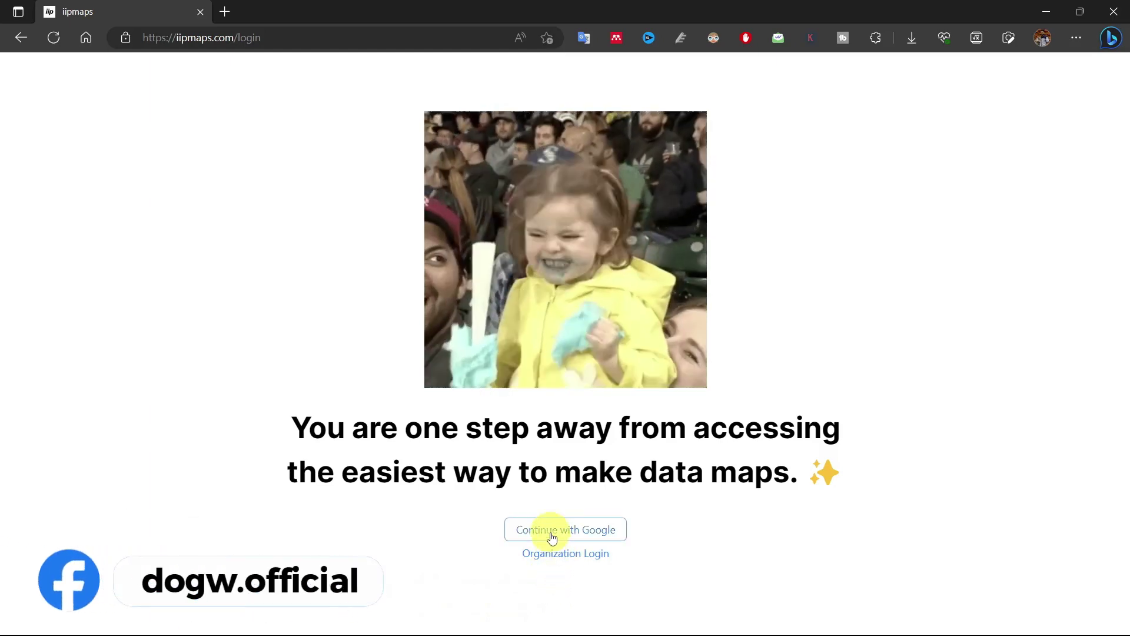
Sign in with Google and choose the India template from the gallery
{"action": "left_click", "coordinate": [551, 533]}
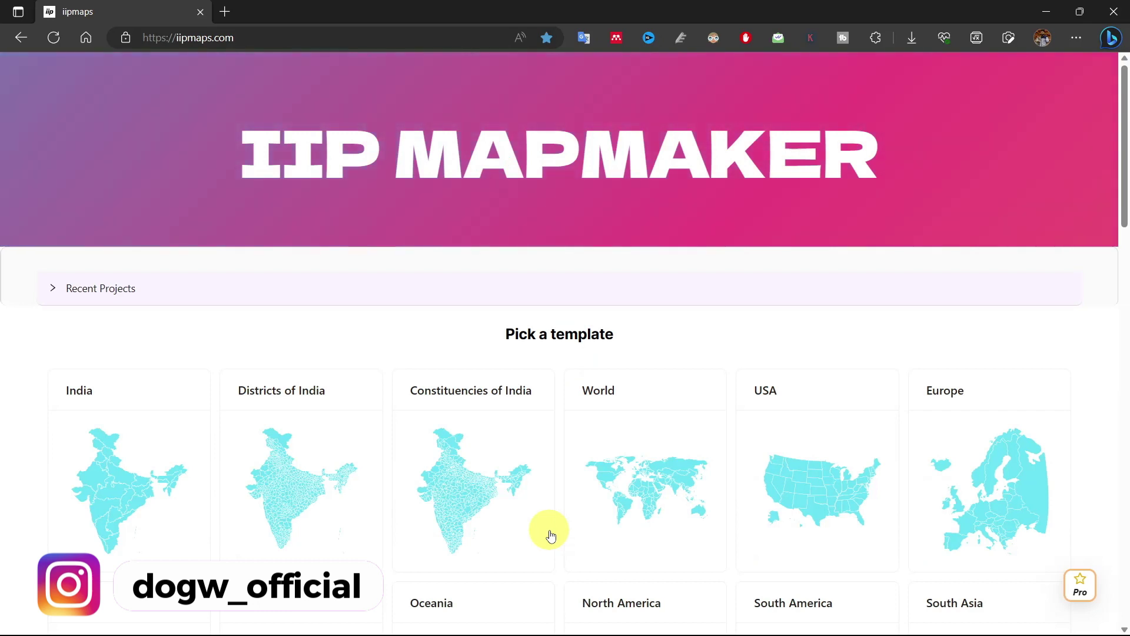
{"action": "scroll", "coordinate": [1125, 240], "scroll_direction": "down", "scroll_amount": 4}
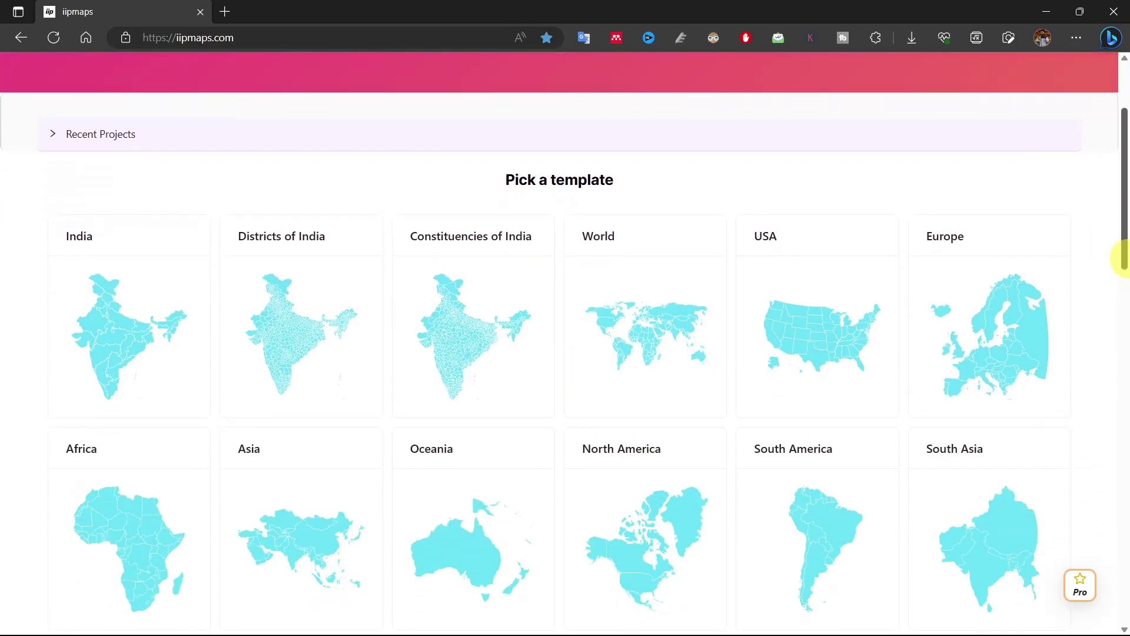
{"action": "left_click_drag", "start_coordinate": [1124, 281], "coordinate": [1121, 212]}
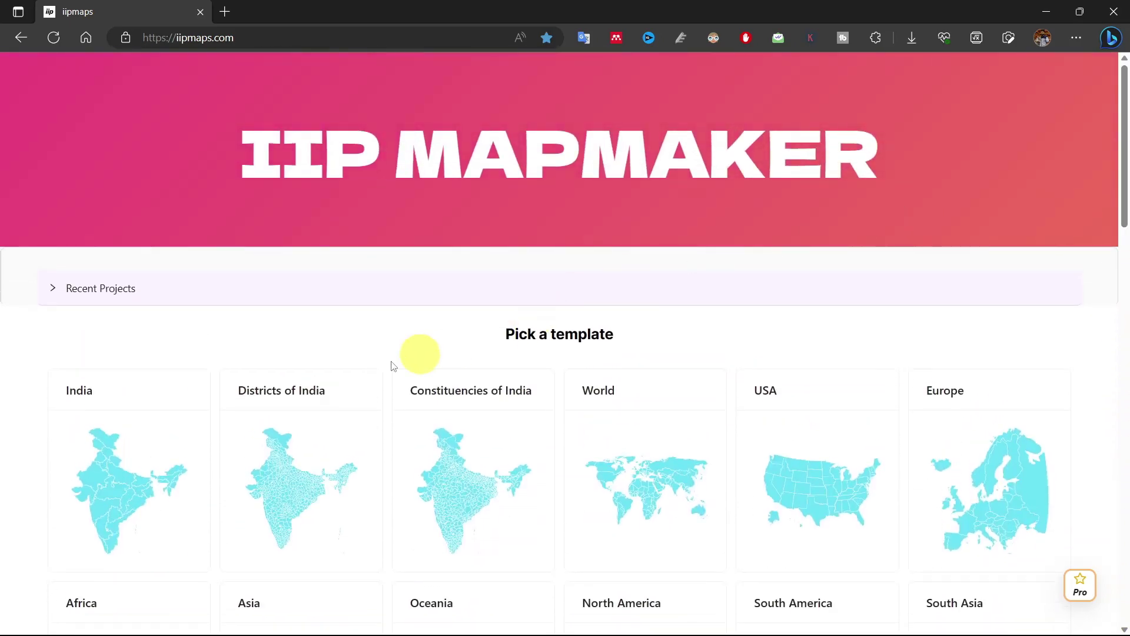
{"action": "left_click", "coordinate": [122, 482]}
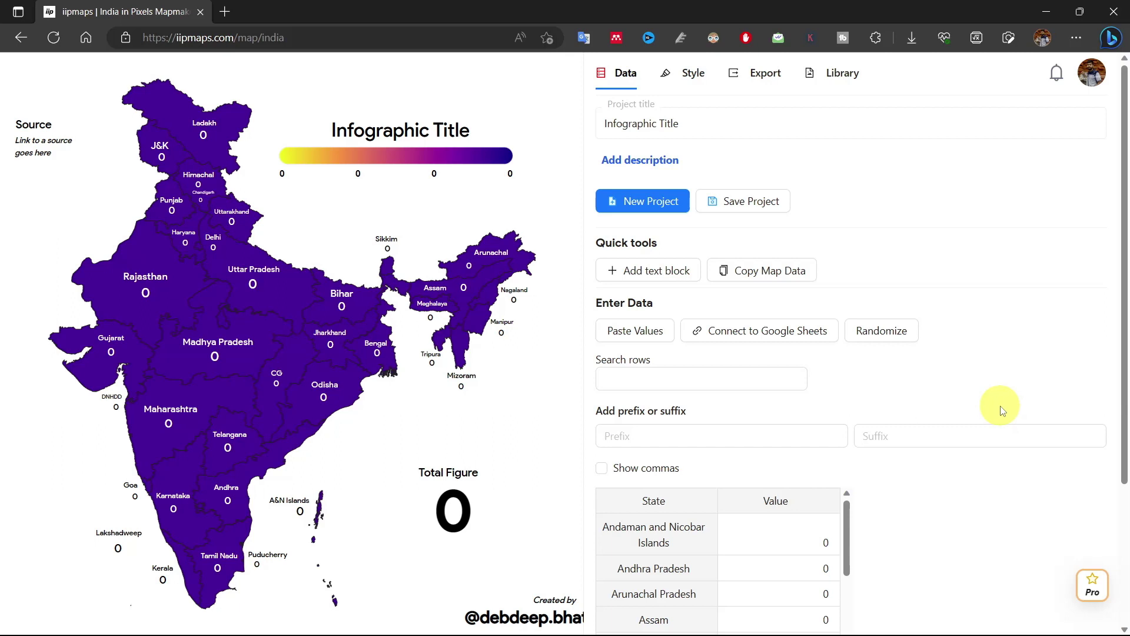
Check the account menu, then bring up the Paste Values box listing every state
{"action": "left_click", "coordinate": [1092, 72]}
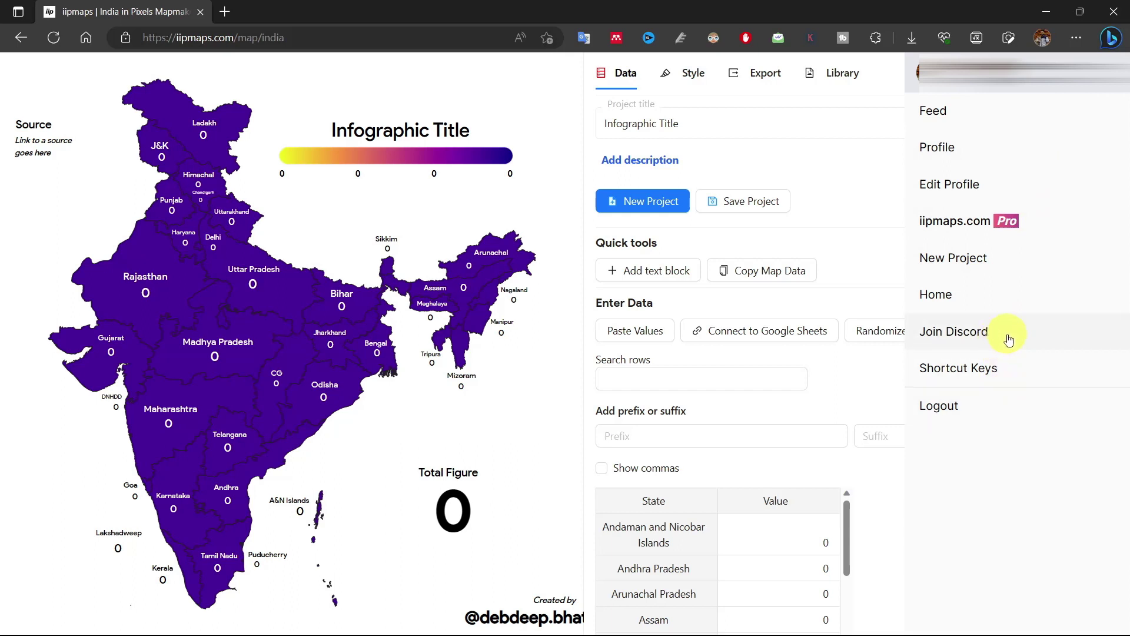
{"action": "left_click", "coordinate": [858, 124]}
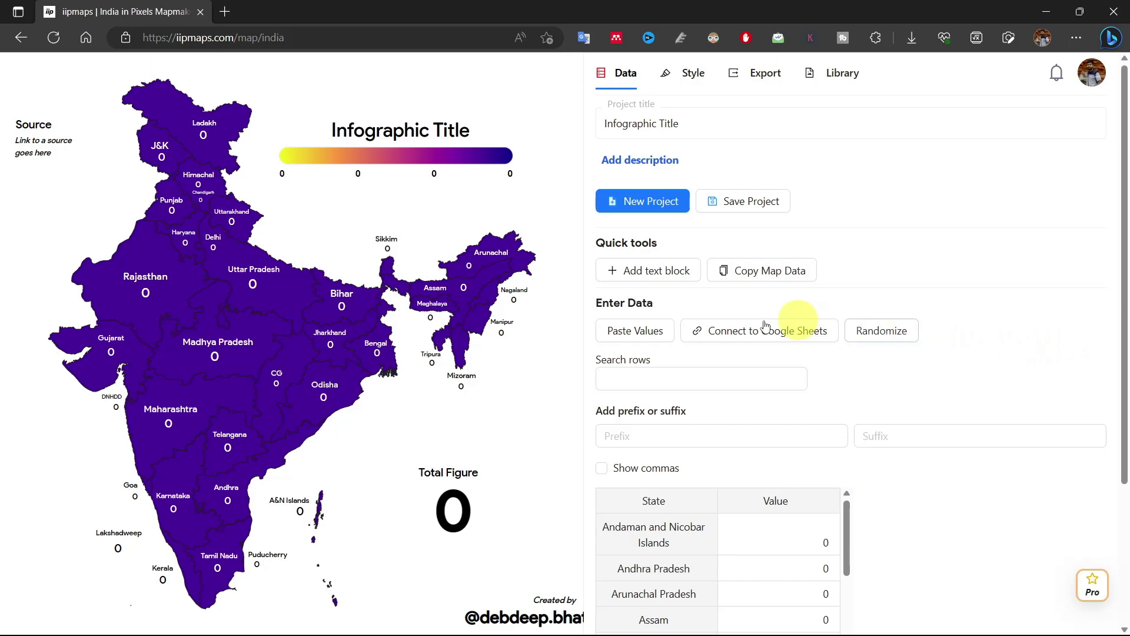
{"action": "left_click", "coordinate": [610, 332]}
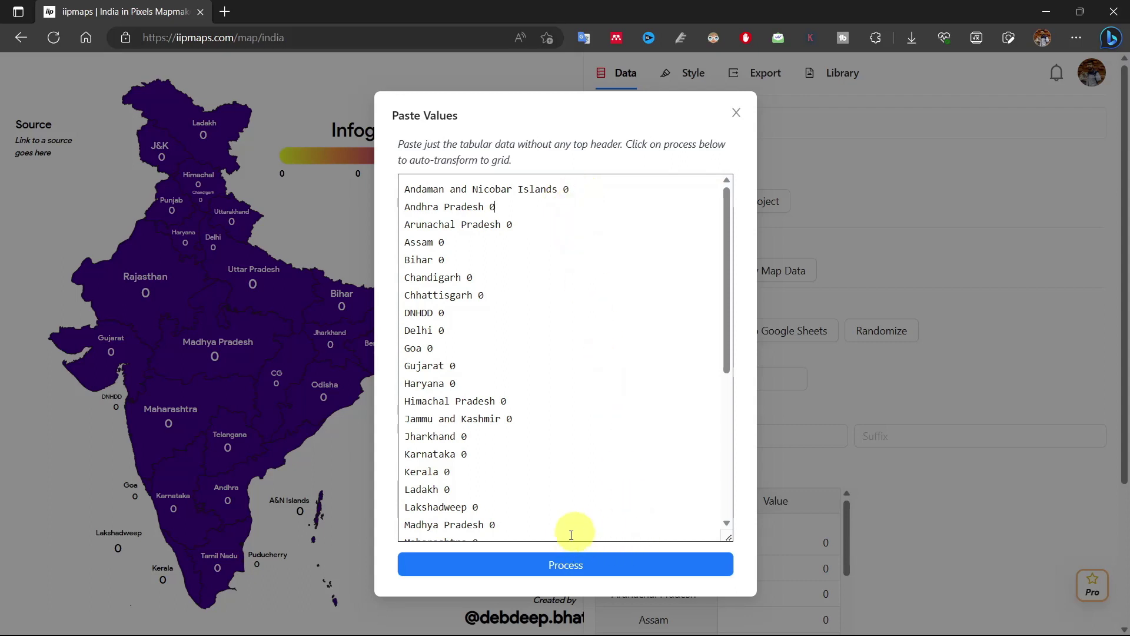
Close Paste Values and launch a new blank spreadsheet from Connect to Google Sheets
{"action": "left_click", "coordinate": [736, 113]}
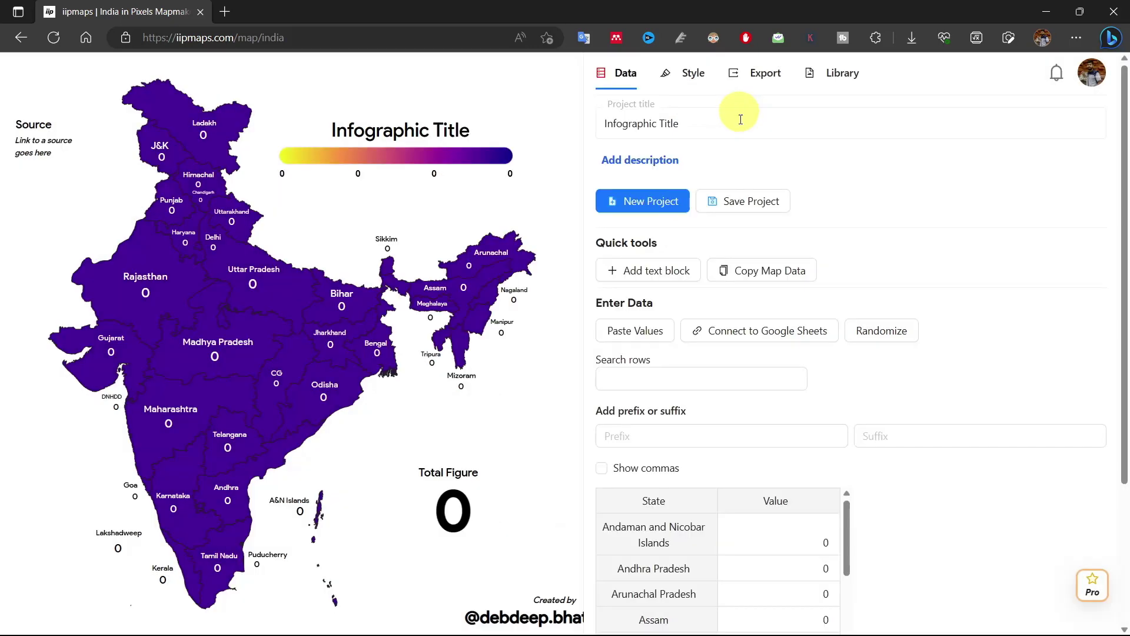
{"action": "left_click", "coordinate": [746, 332]}
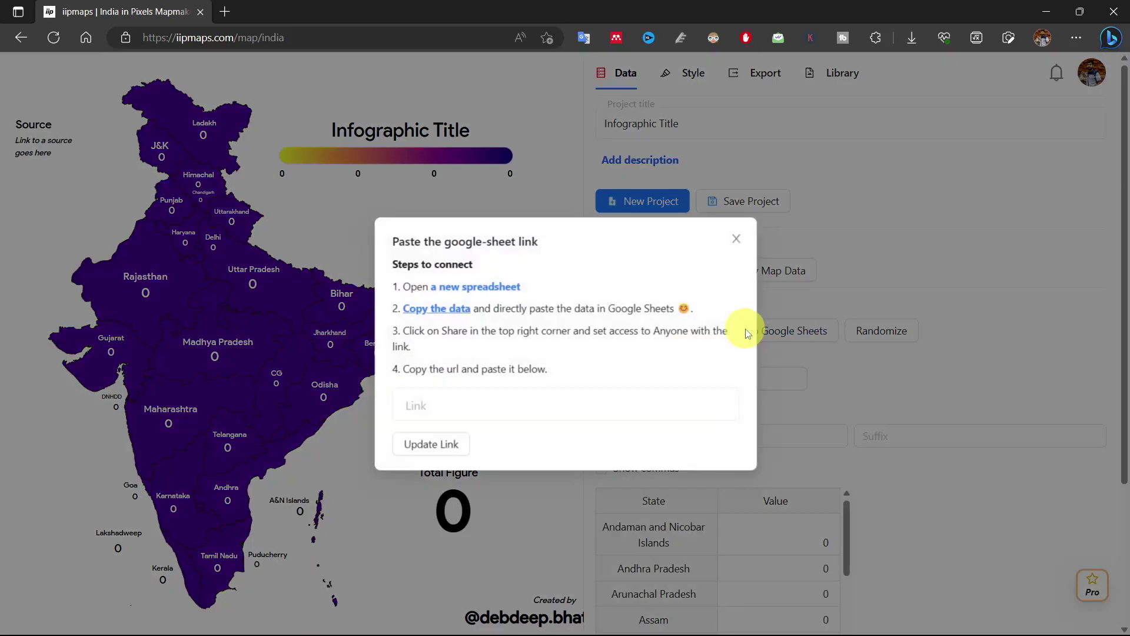
{"action": "left_click", "coordinate": [491, 289]}
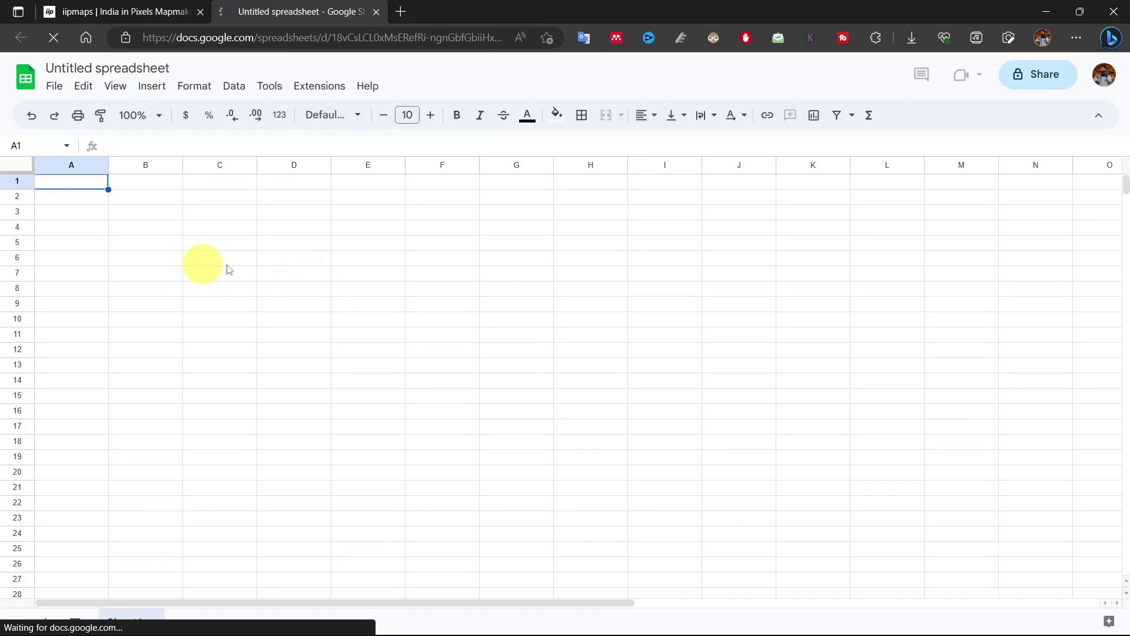
Share the untitled spreadsheet with 'Anyone with the link', copy its link, and return to iipmaps
{"action": "left_click", "coordinate": [1046, 88]}
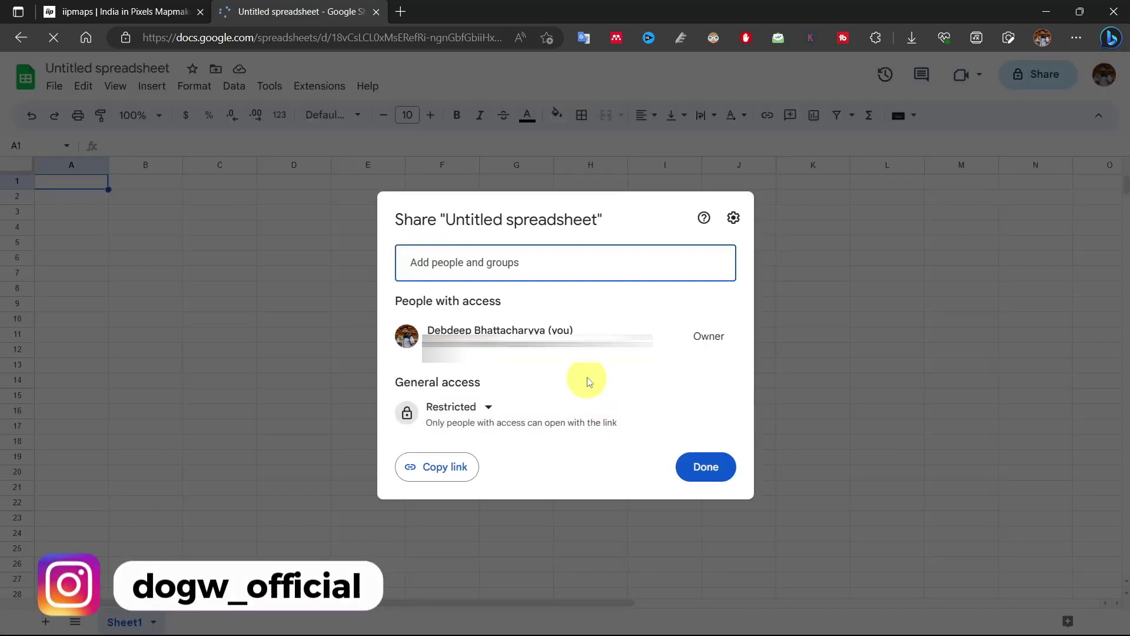
{"action": "left_click", "coordinate": [489, 408]}
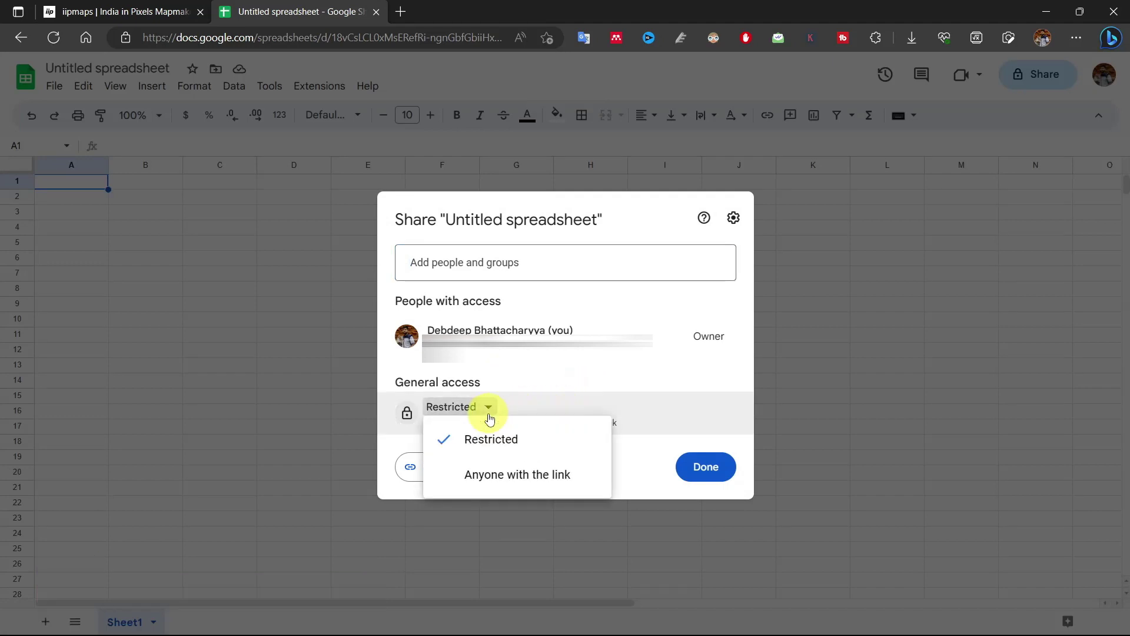
{"action": "left_click", "coordinate": [494, 472]}
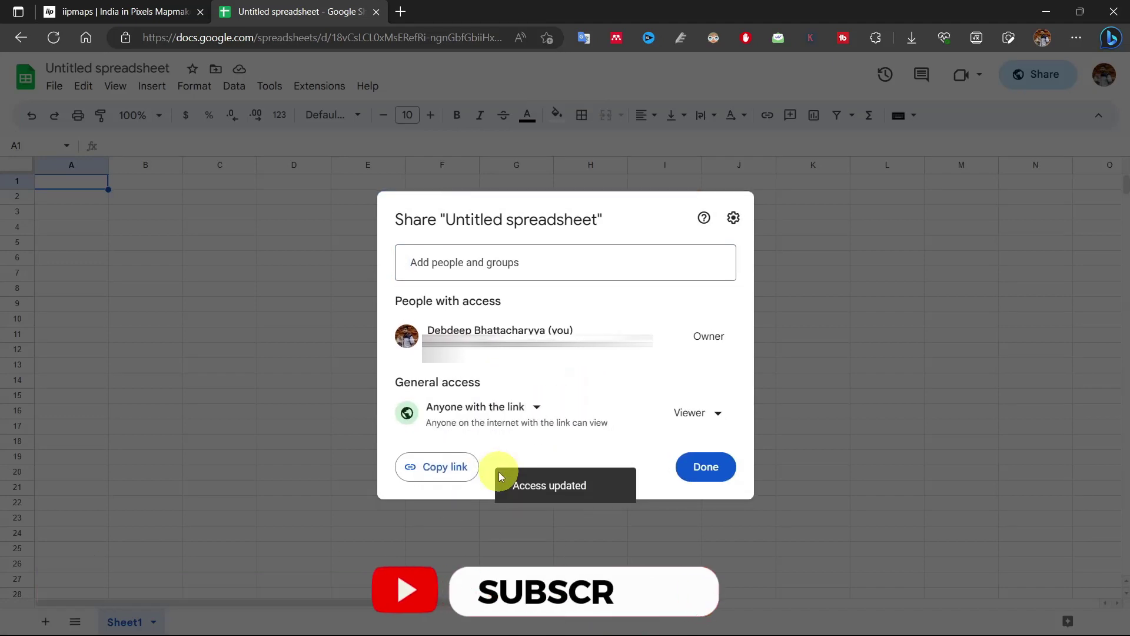
{"action": "left_click", "coordinate": [466, 473]}
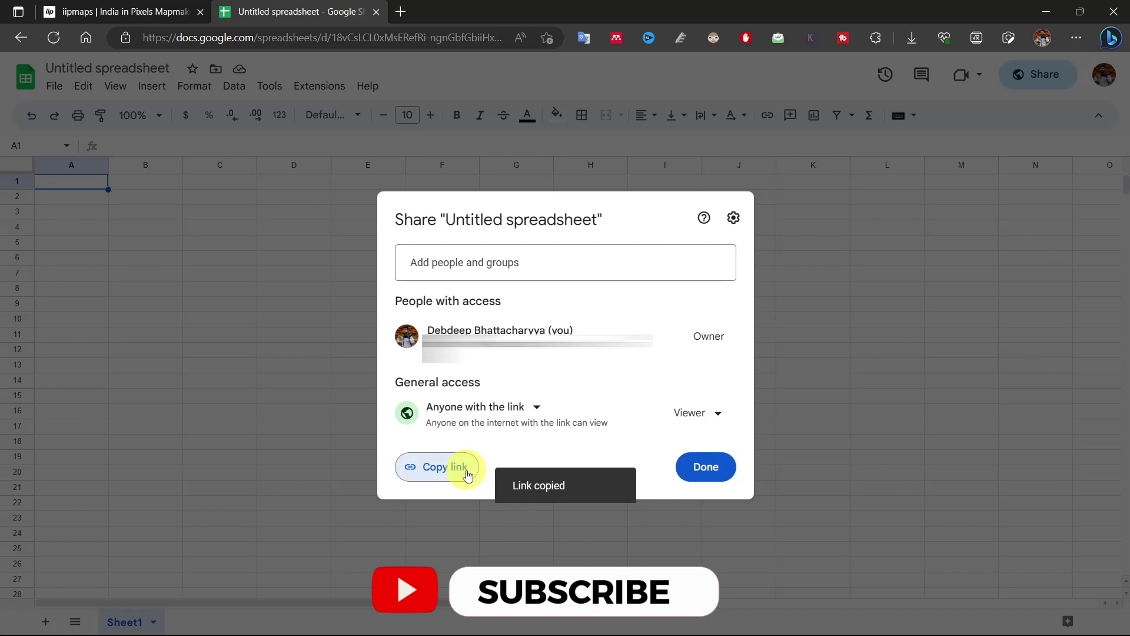
{"action": "left_click", "coordinate": [714, 467]}
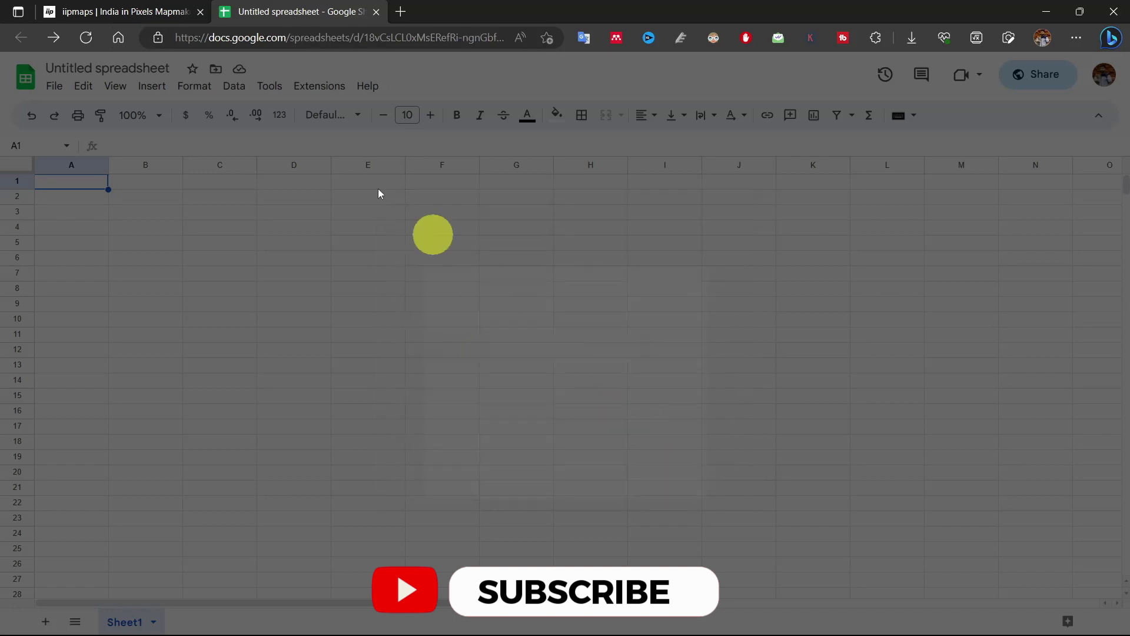
{"action": "left_click", "coordinate": [113, 12]}
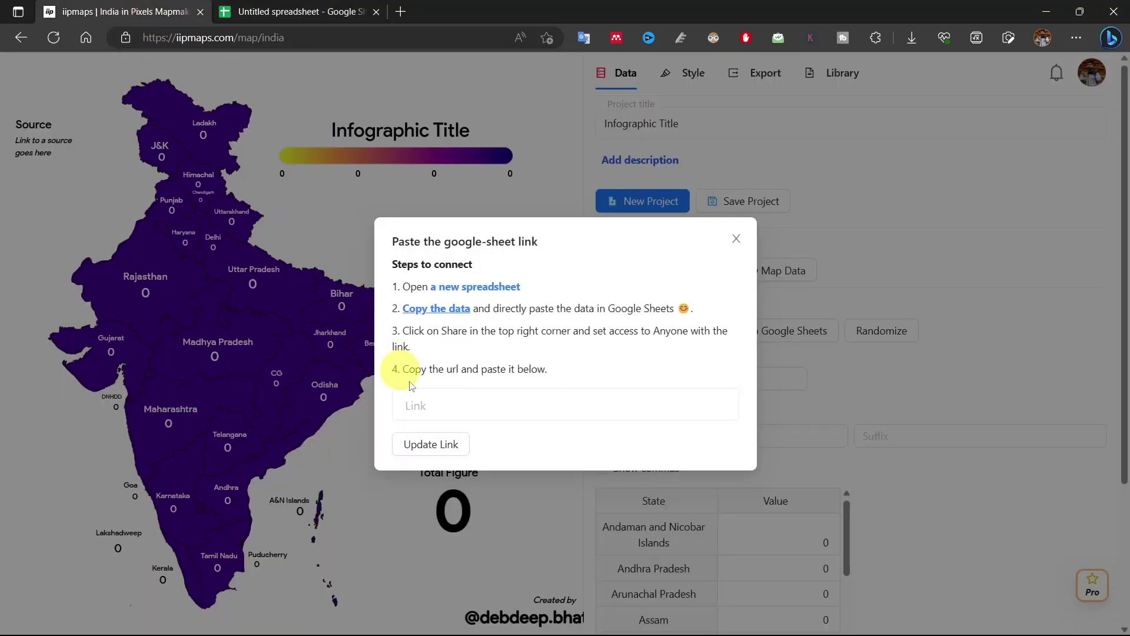
Paste the sheet link into the Link field, apply it, and dismiss the region-matching suggestions
{"action": "right_click", "coordinate": [433, 403]}
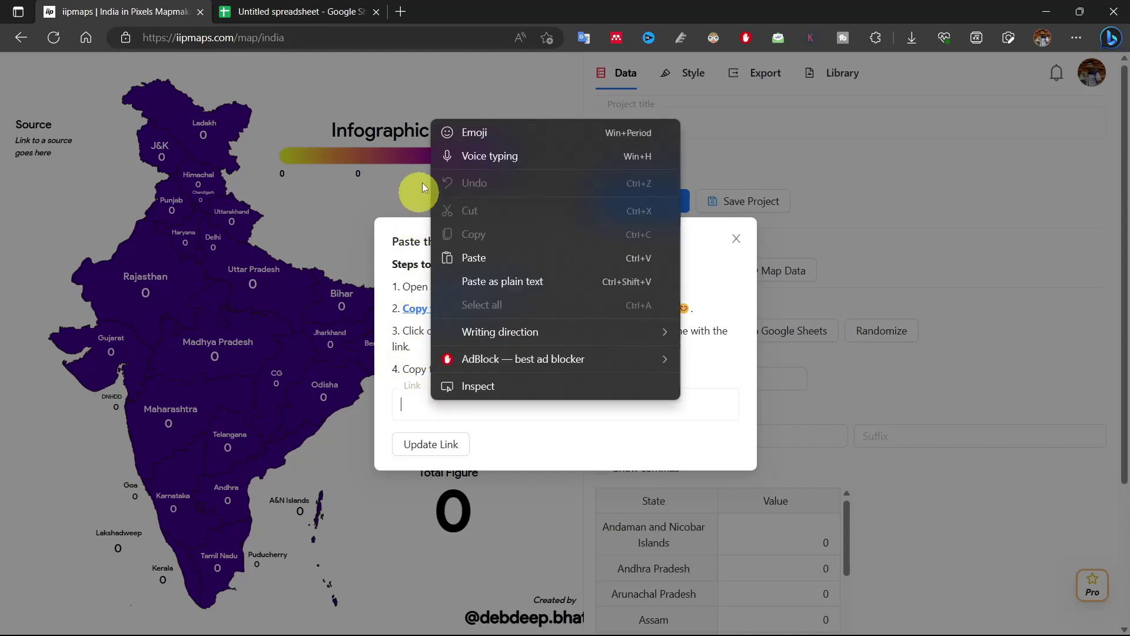
{"action": "left_click", "coordinate": [464, 255]}
{"action": "left_click", "coordinate": [462, 445]}
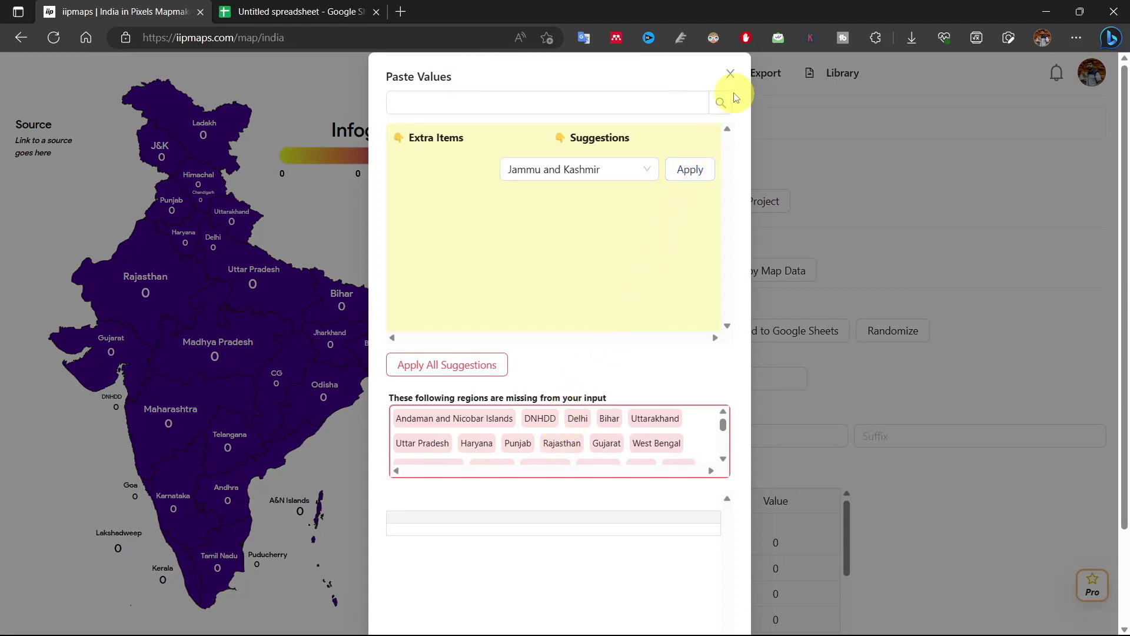
{"action": "left_click", "coordinate": [729, 74]}
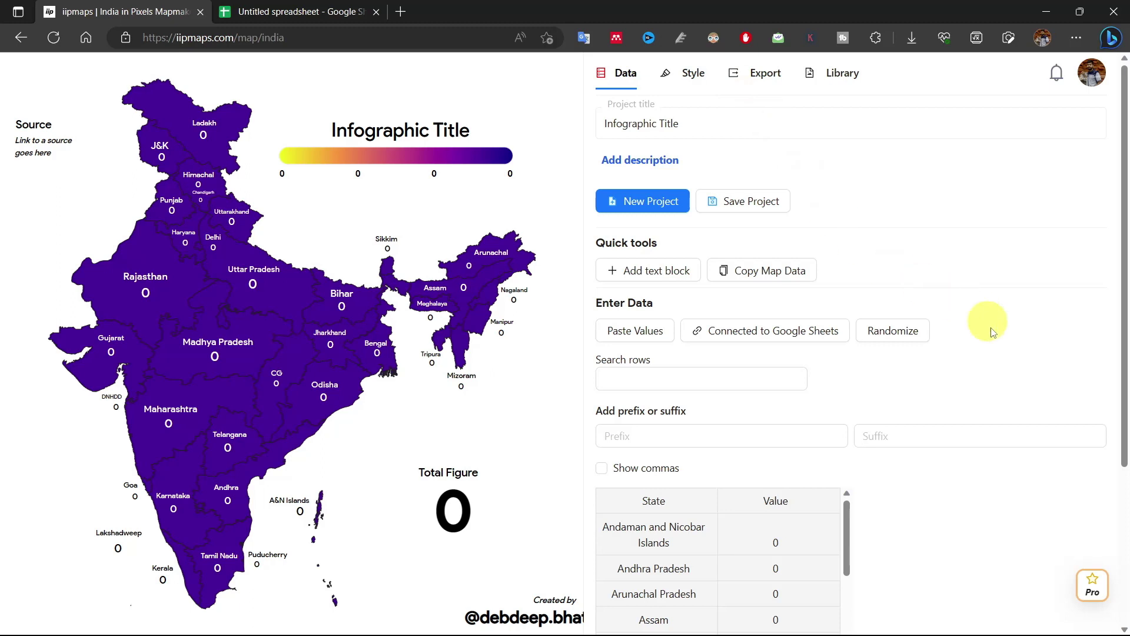
Randomize the state values three times, then filter the rows by 'har'
{"action": "left_click", "coordinate": [881, 341]}
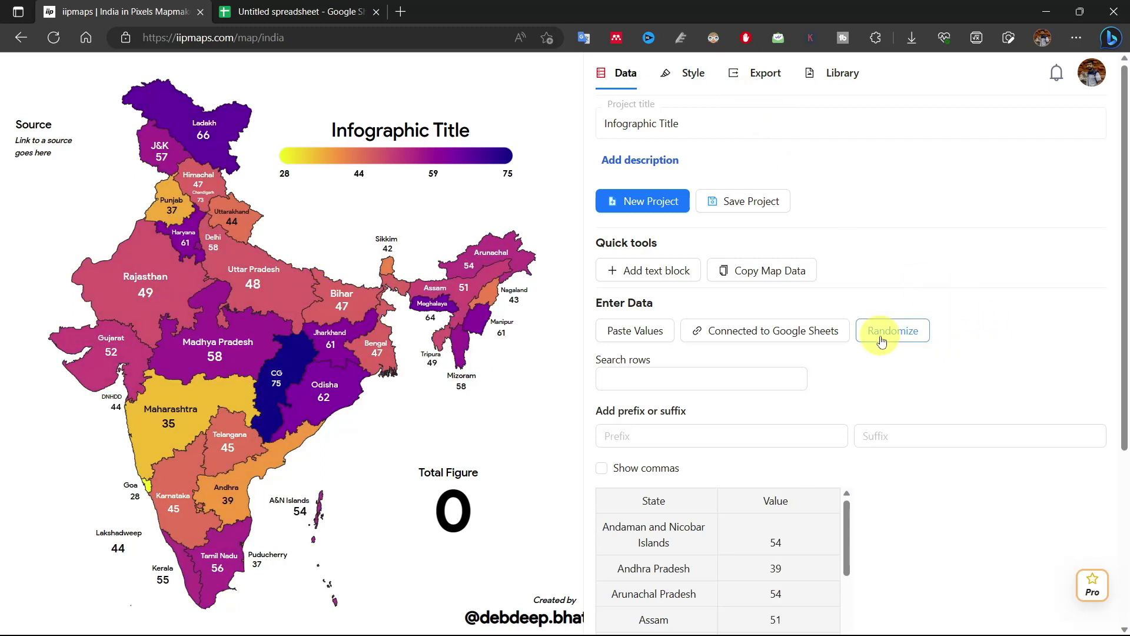
{"action": "left_click", "coordinate": [882, 341]}
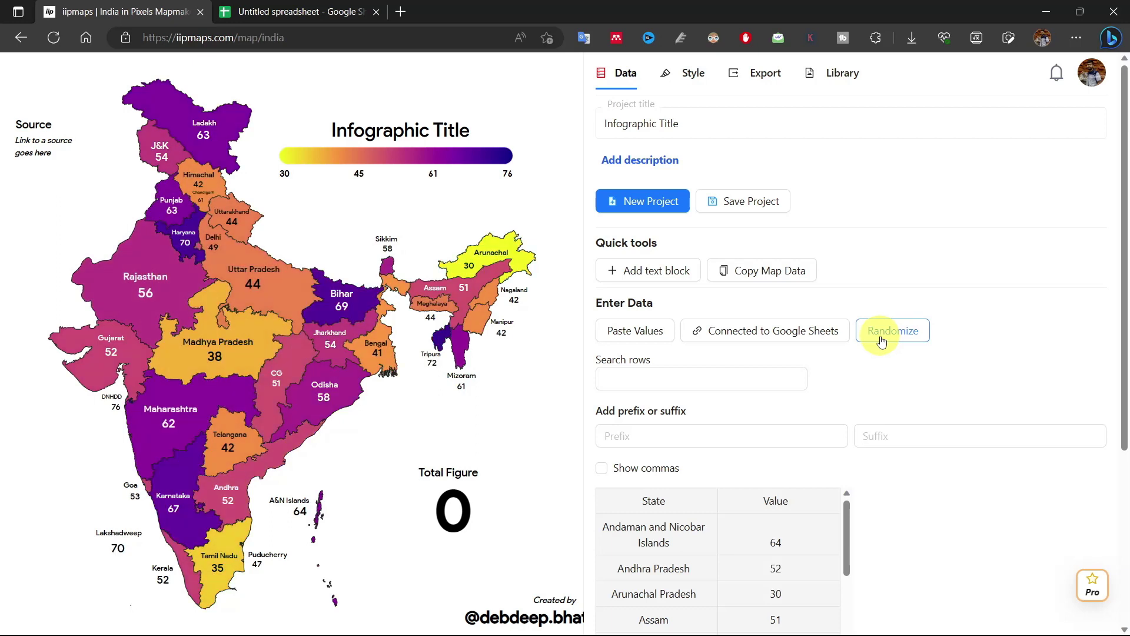
{"action": "left_click", "coordinate": [881, 341]}
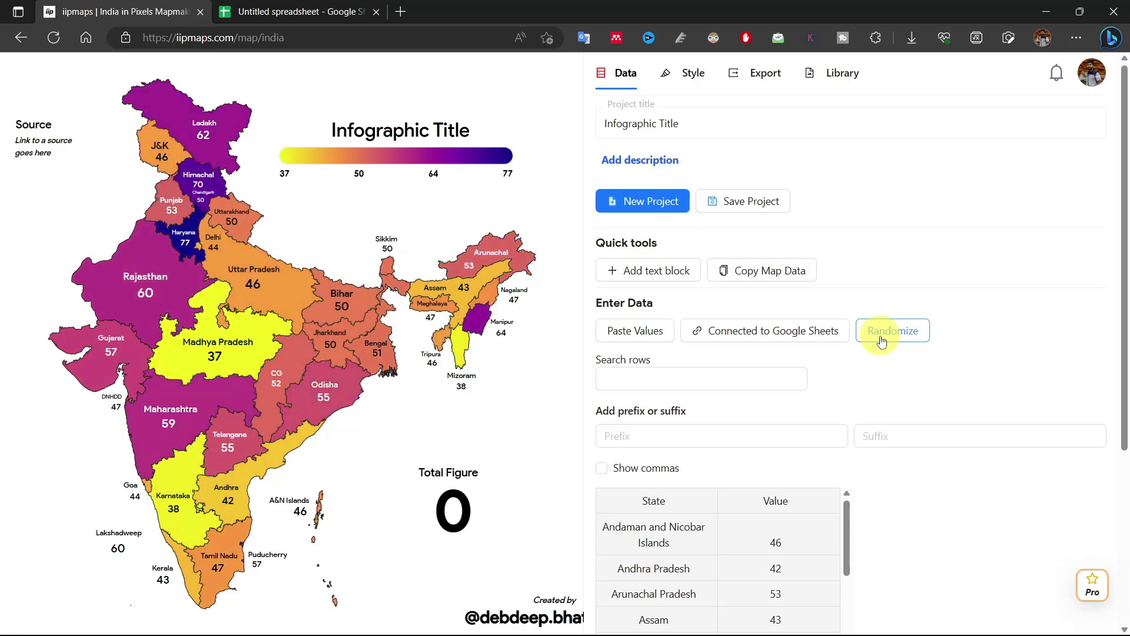
{"action": "left_click", "coordinate": [647, 379]}
{"action": "type", "text": "har"}
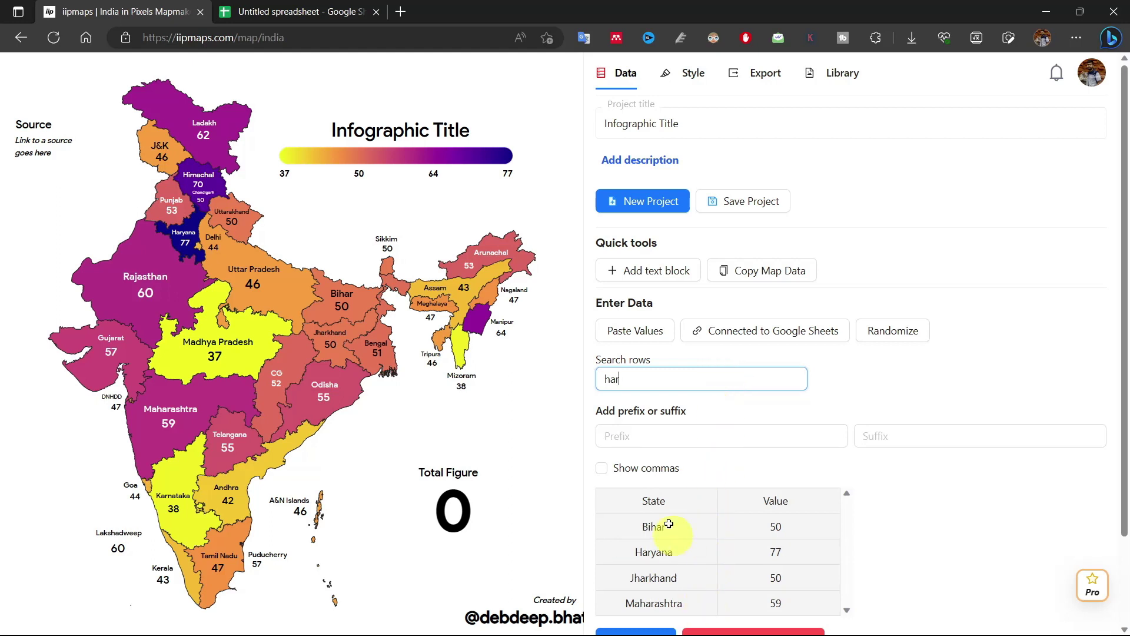
Clear the row search and review the value prefix and suffix choices
{"action": "key", "text": "BackSpace"}
{"action": "key", "text": "BackSpace"}
{"action": "key", "text": "BackSpace"}
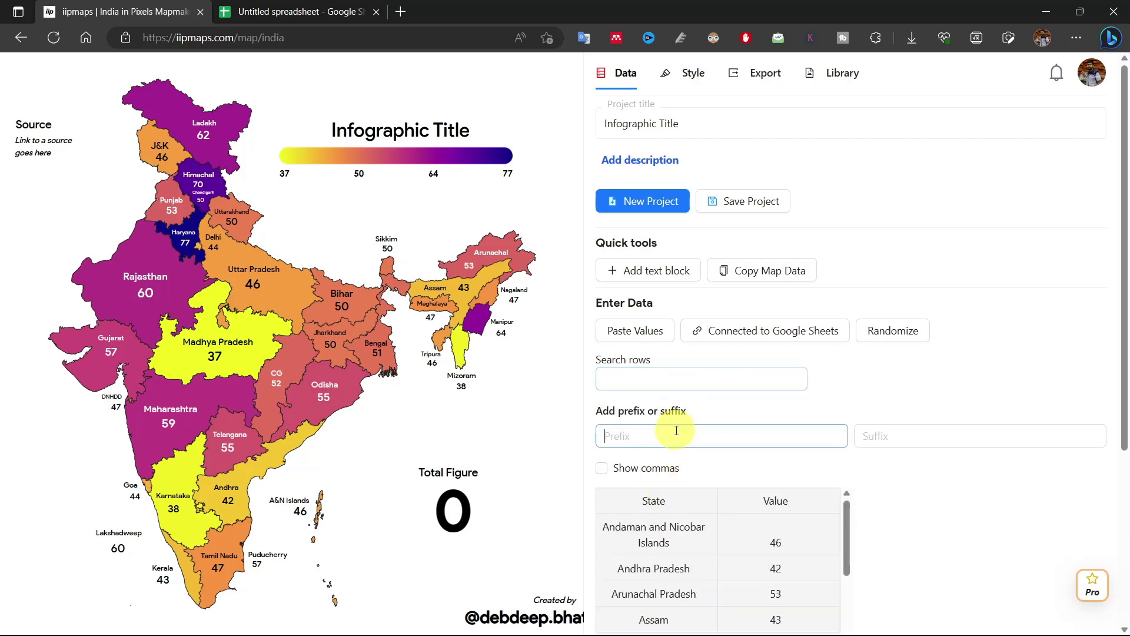
{"action": "left_click", "coordinate": [675, 433]}
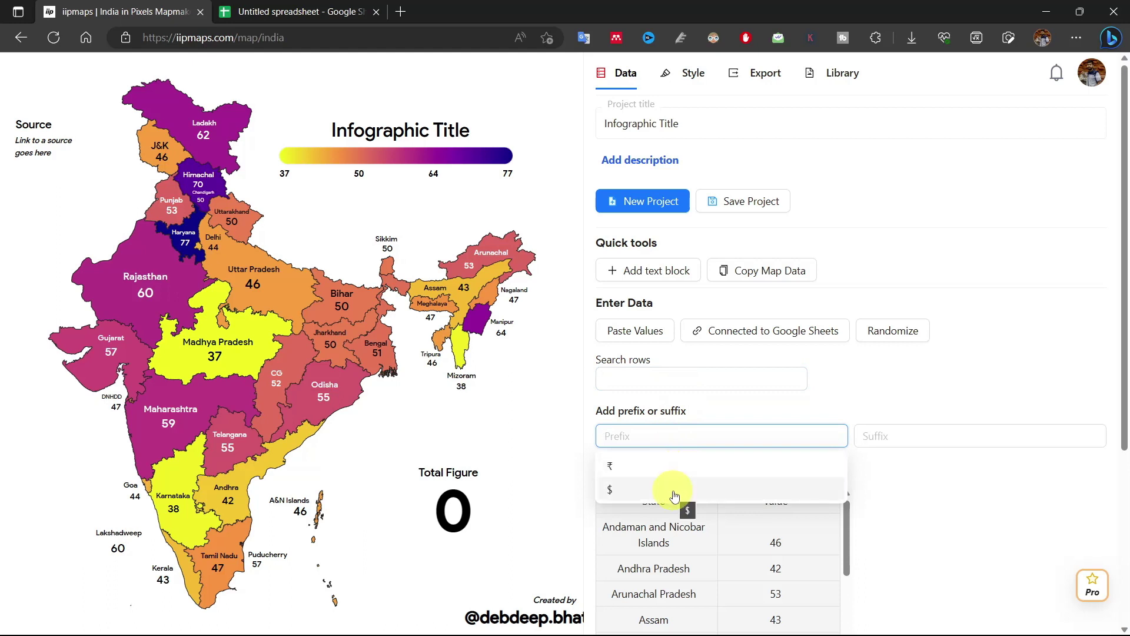
{"action": "left_click", "coordinate": [921, 436]}
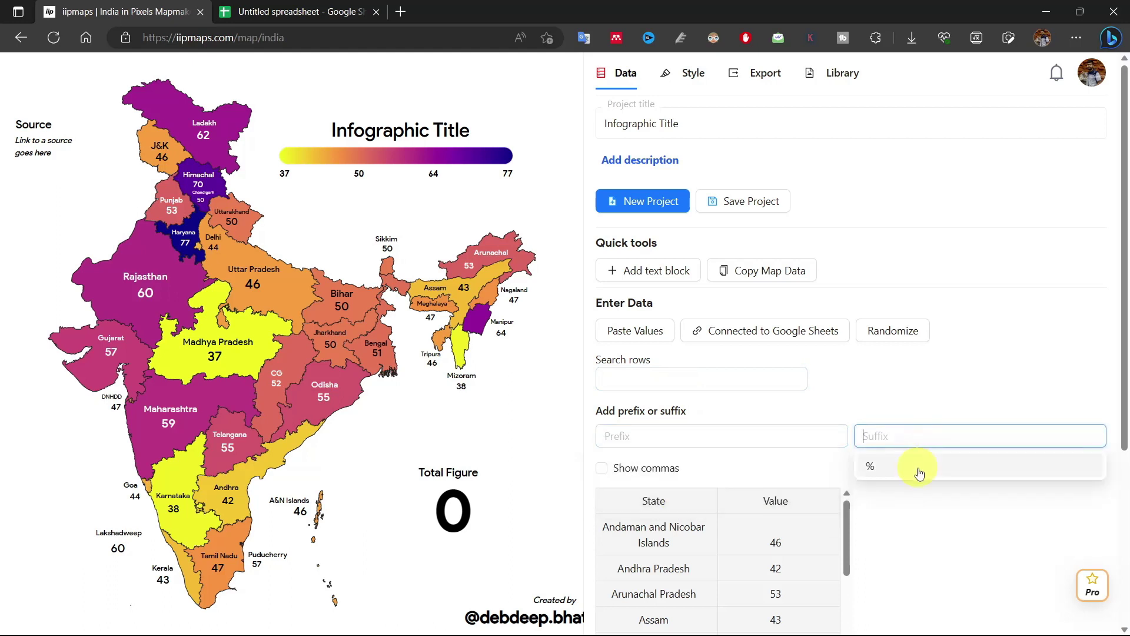
{"action": "scroll", "coordinate": [901, 396], "scroll_direction": "down", "scroll_amount": 4}
{"action": "left_click", "coordinate": [772, 288]}
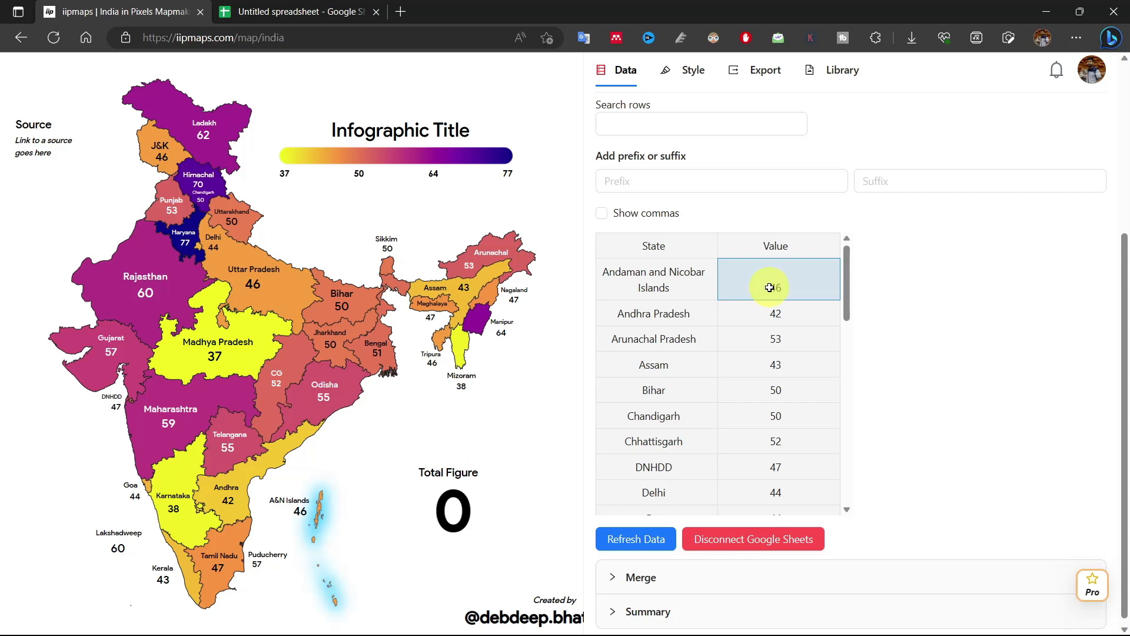
Disconnect Google Sheets and set Andaman and Nicobar Islands to 50
{"action": "left_click", "coordinate": [782, 550]}
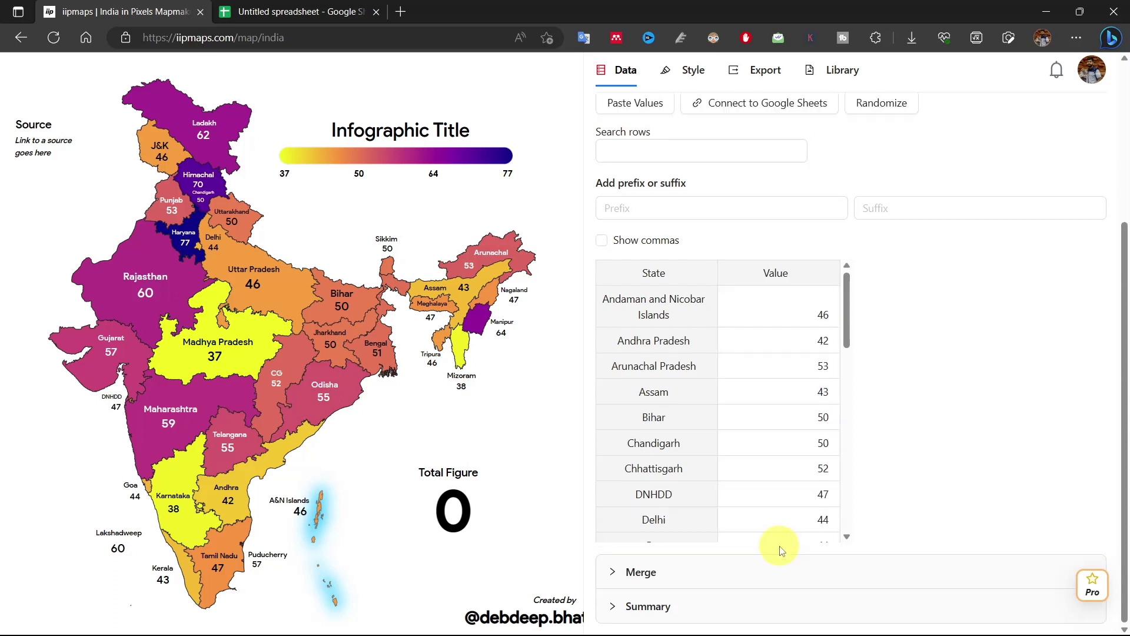
{"action": "double_click", "coordinate": [823, 318]}
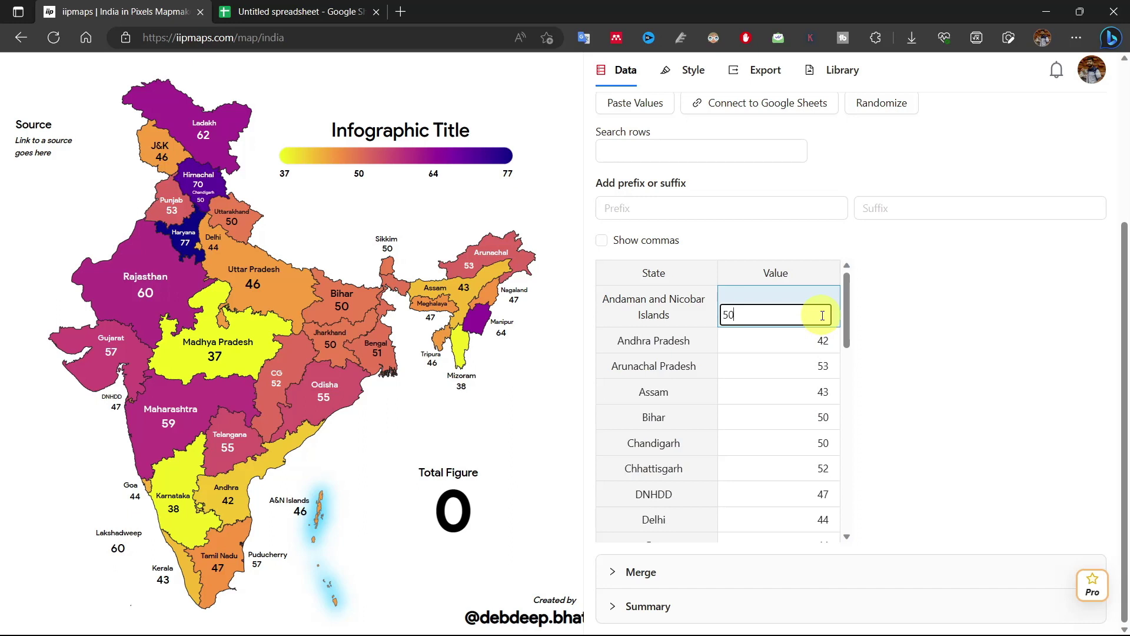
{"action": "key", "text": "Return"}
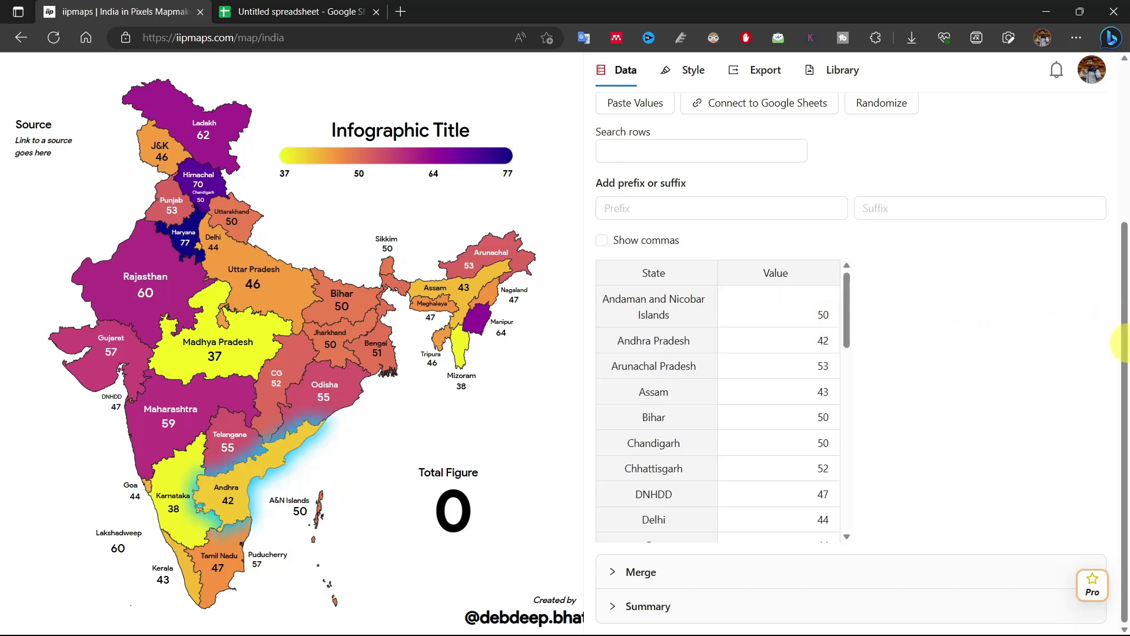
Review Merge rules and Summary: total 1,840, max Haryana 77, min Madhya Pradesh 37
{"action": "left_click", "coordinate": [612, 571]}
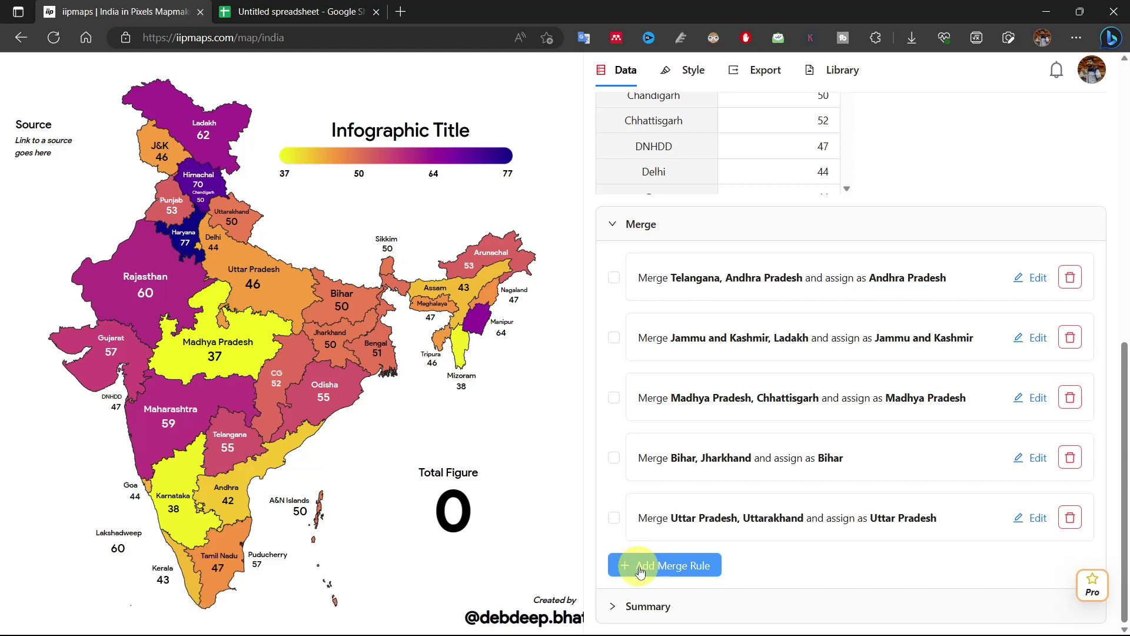
{"action": "left_click", "coordinate": [631, 607]}
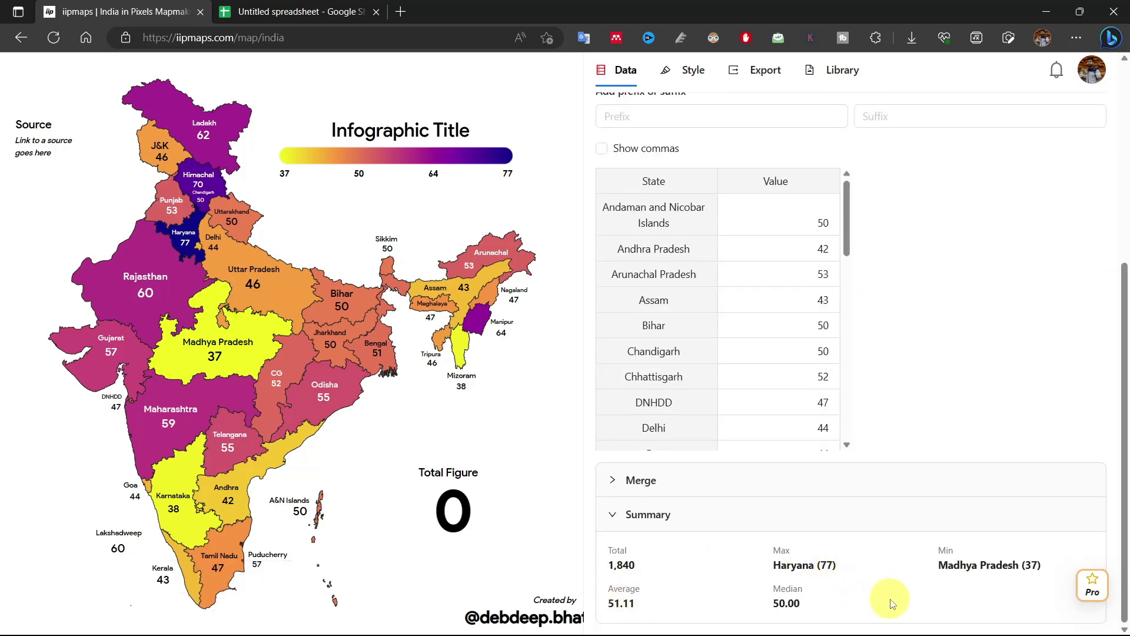
{"action": "scroll", "coordinate": [892, 601], "scroll_direction": "up", "scroll_amount": 5}
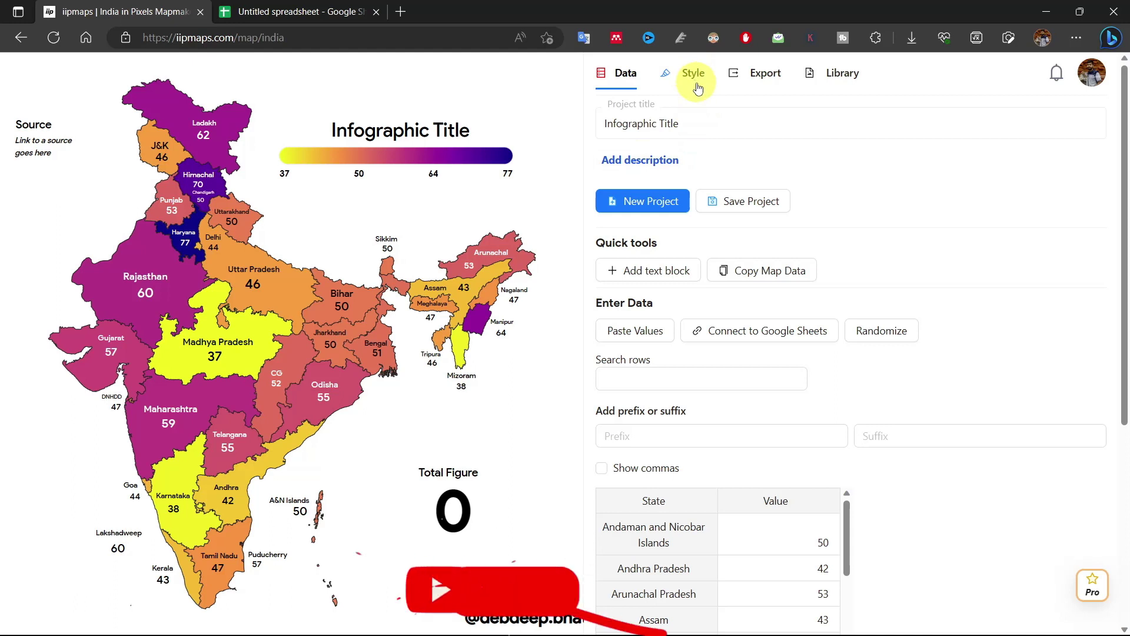
{"action": "left_click", "coordinate": [697, 83]}
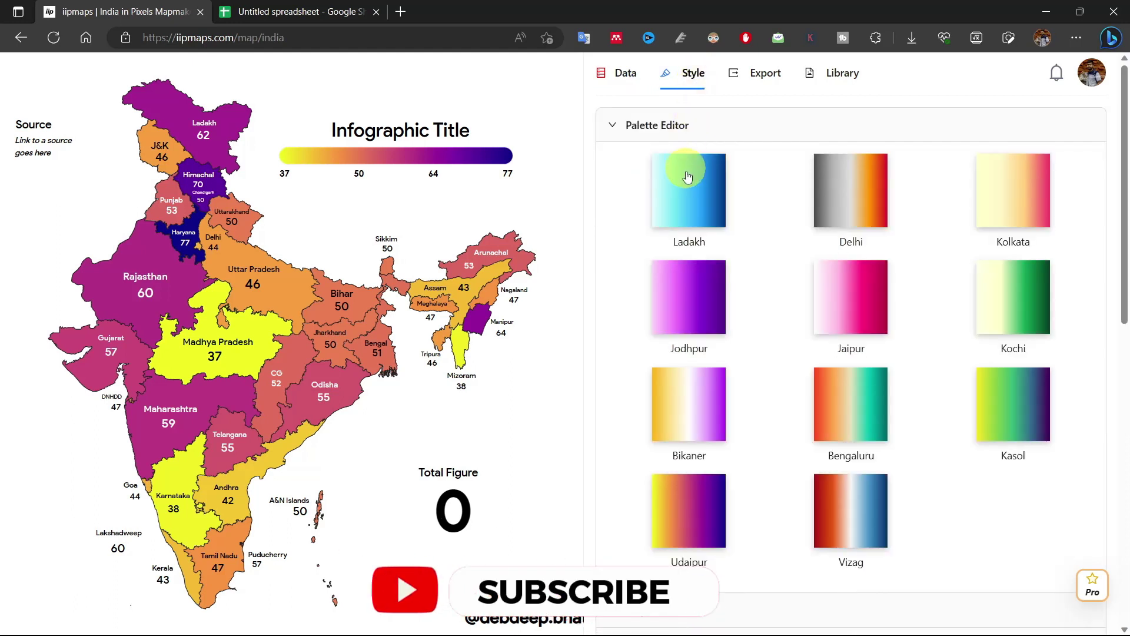
Try the Ladakh, Delhi, Jaipur and Kolkata palettes, settling on orange-white-purple Bikaner
{"action": "left_click", "coordinate": [687, 190]}
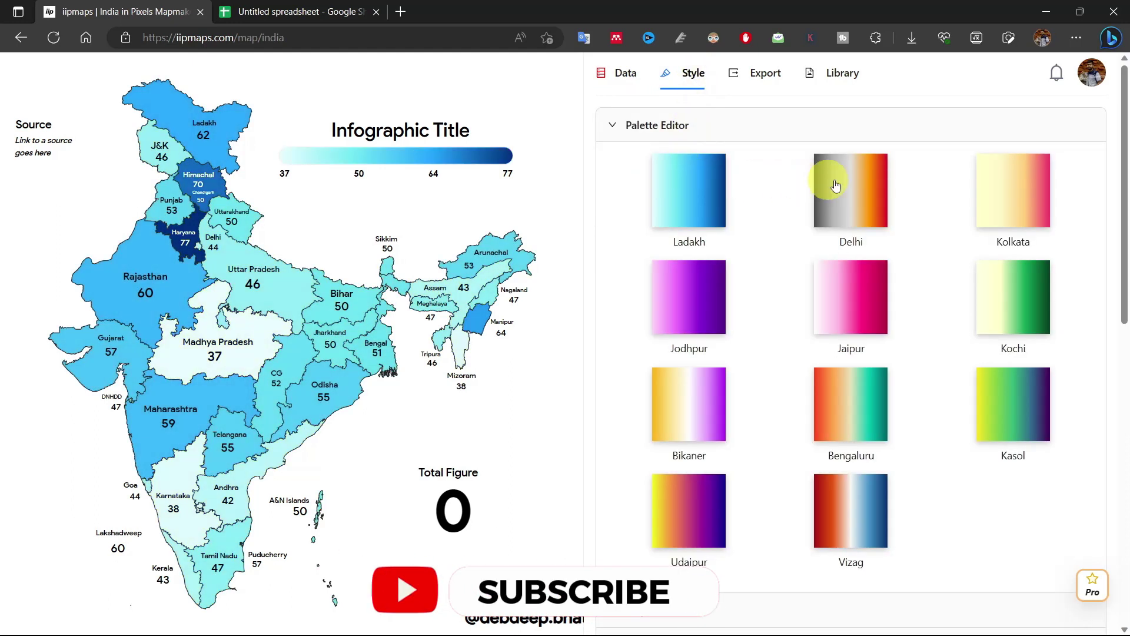
{"action": "left_click", "coordinate": [855, 185]}
{"action": "left_click", "coordinate": [858, 288]}
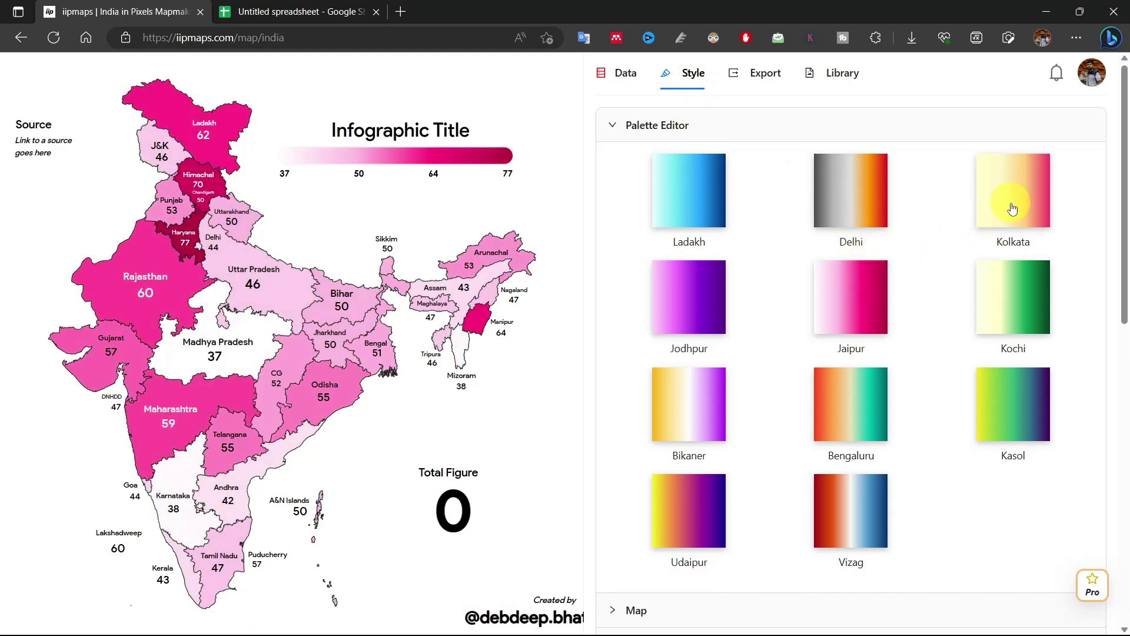
{"action": "left_click", "coordinate": [1012, 209]}
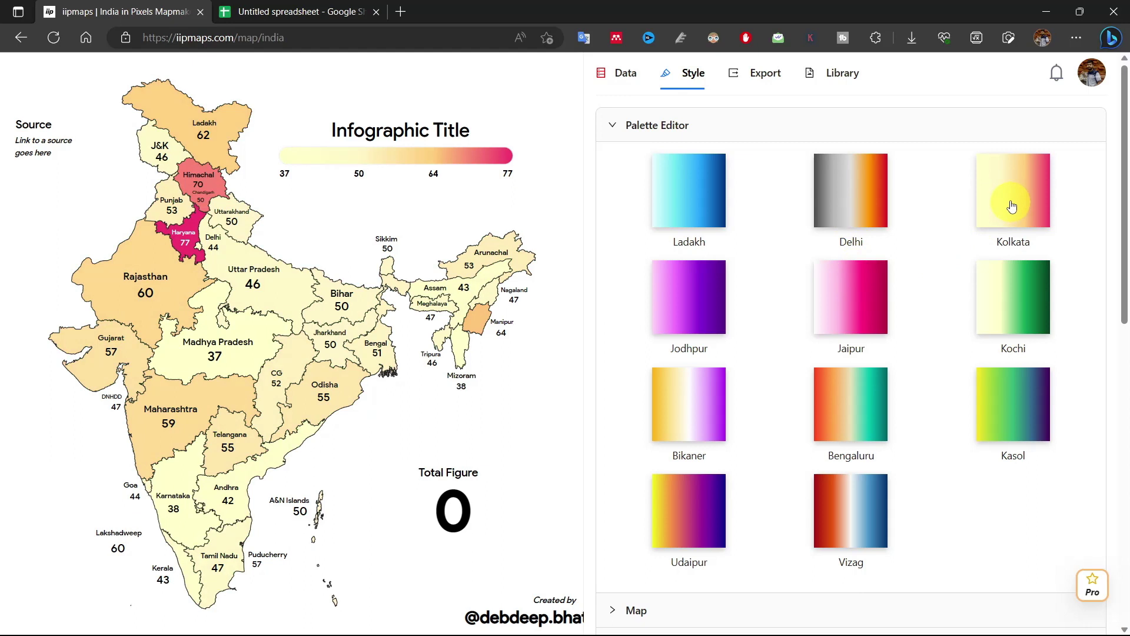
{"action": "left_click", "coordinate": [722, 406]}
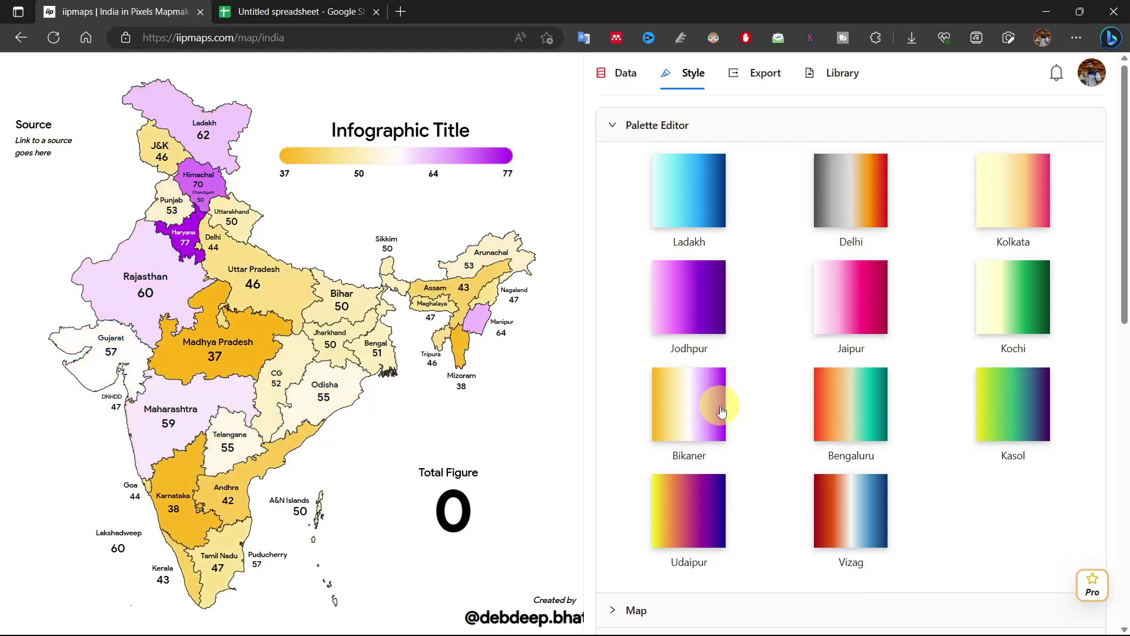
Expand the map position and scale settings and select the Scale value
{"action": "scroll", "coordinate": [718, 406], "scroll_direction": "down", "scroll_amount": 4}
{"action": "left_click", "coordinate": [618, 349]}
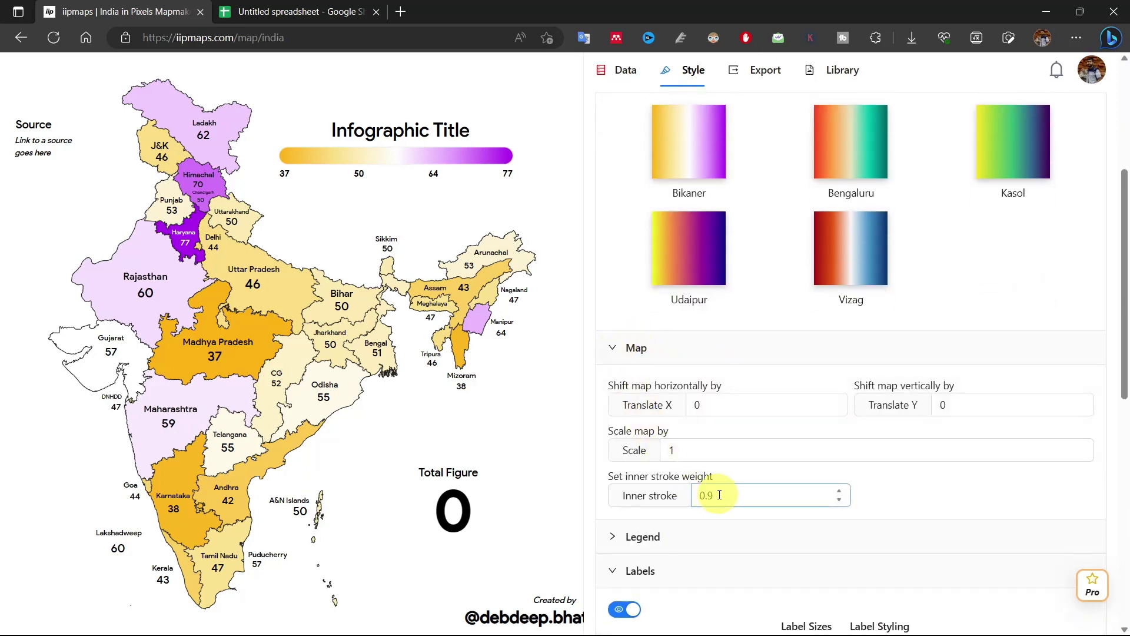
{"action": "left_click", "coordinate": [695, 449]}
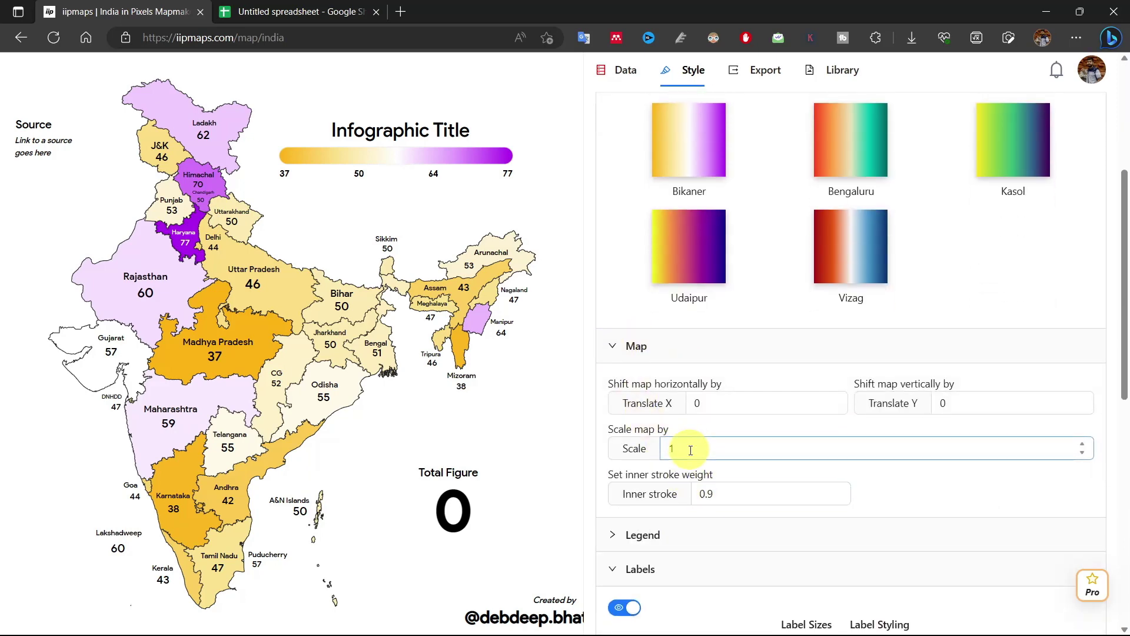
In the legend settings, turn Treat values as categories on, confirm, then off again
{"action": "scroll", "coordinate": [682, 441], "scroll_direction": "down", "scroll_amount": 3}
{"action": "left_click", "coordinate": [621, 364]}
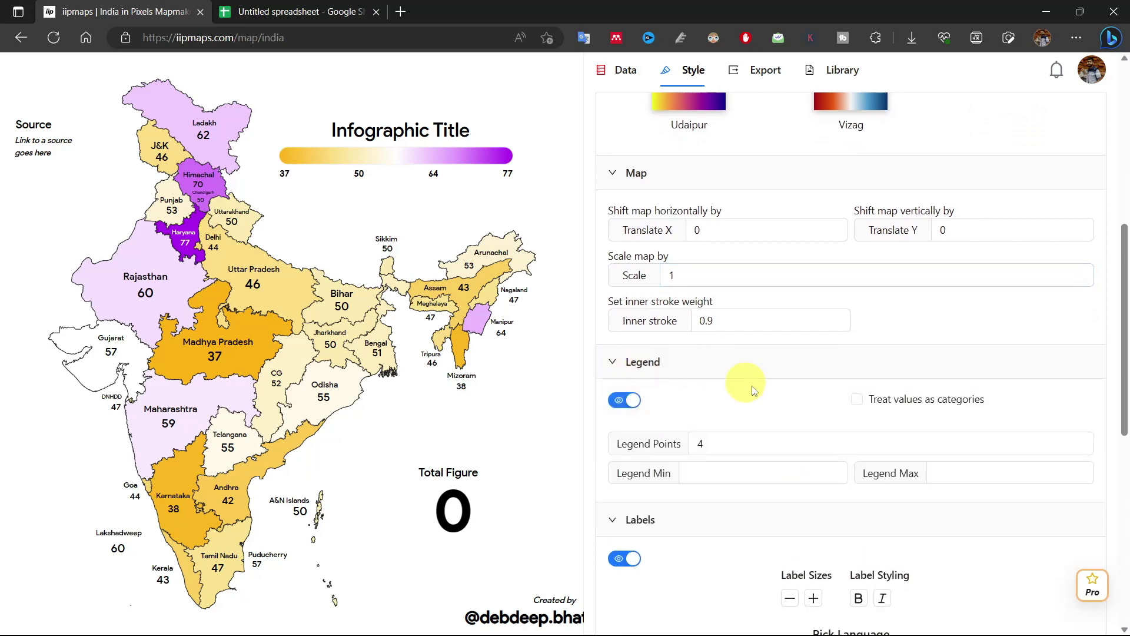
{"action": "scroll", "coordinate": [744, 386], "scroll_direction": "down", "scroll_amount": 3}
{"action": "left_click", "coordinate": [815, 296]}
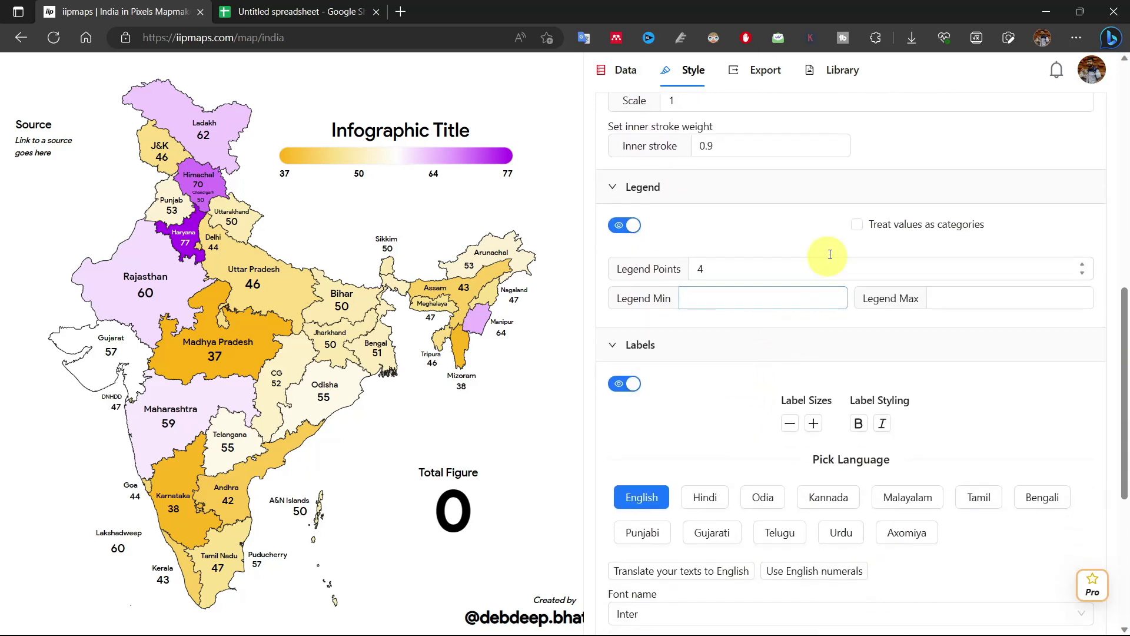
{"action": "left_click", "coordinate": [856, 225]}
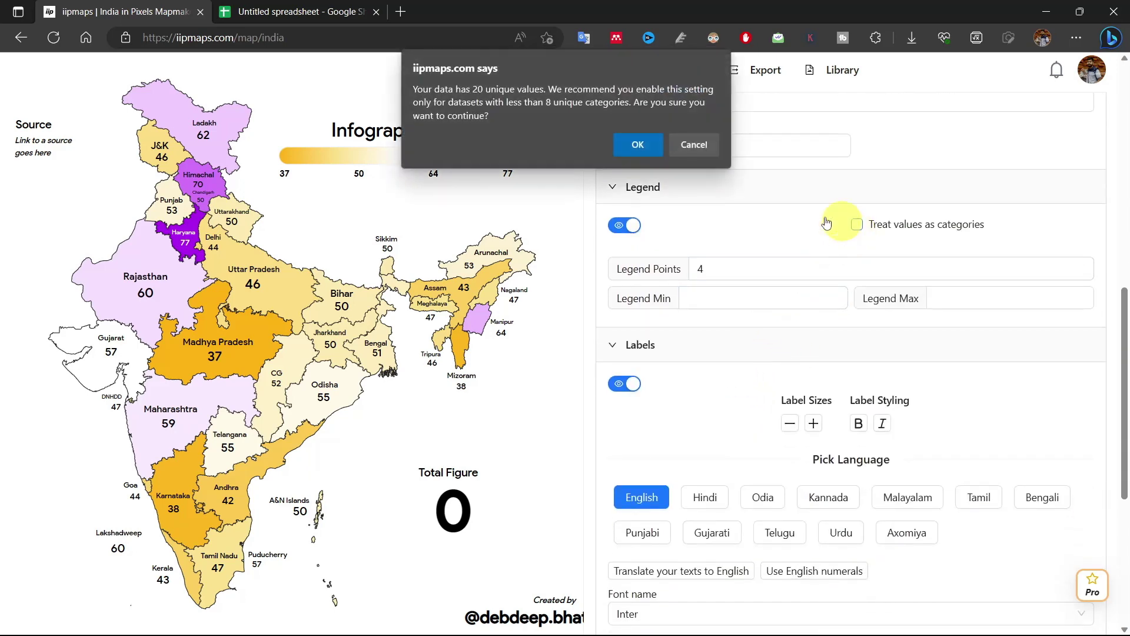
{"action": "left_click", "coordinate": [640, 147]}
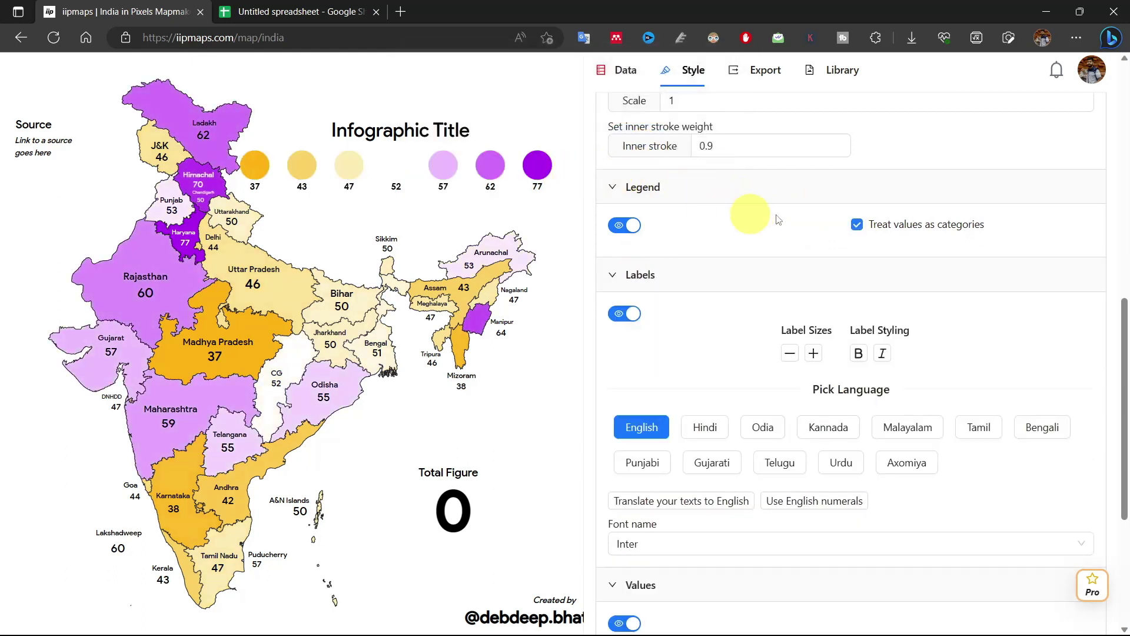
{"action": "left_click", "coordinate": [858, 224]}
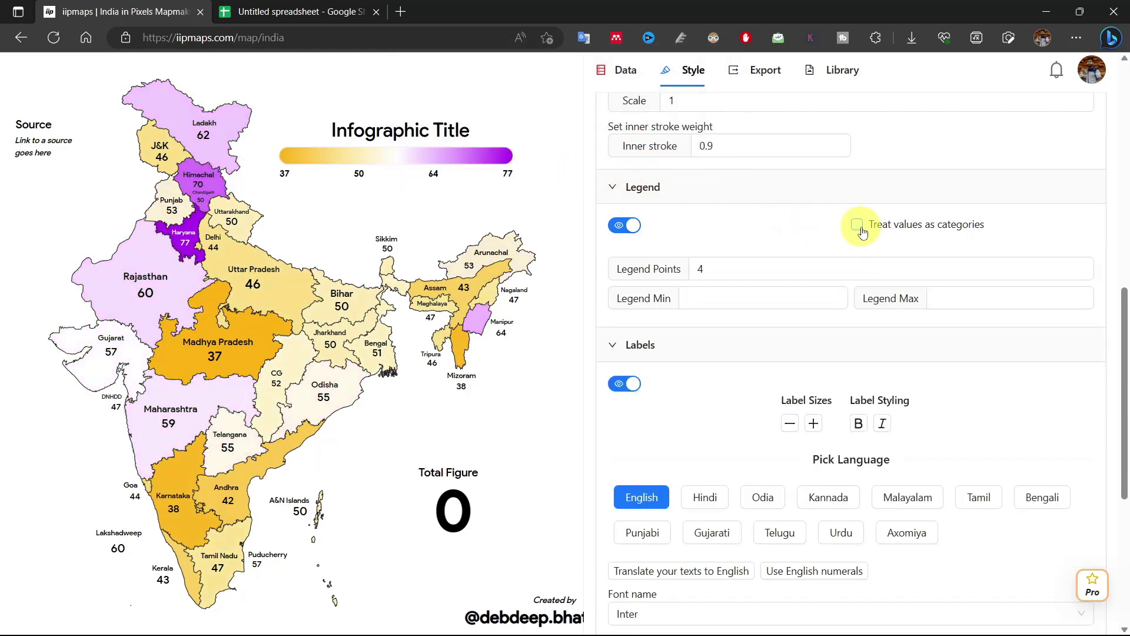
{"action": "scroll", "coordinate": [836, 276], "scroll_direction": "down", "scroll_amount": 2}
Enlarge the state labels one size, trying bold and then turning it off
{"action": "left_click", "coordinate": [814, 340]}
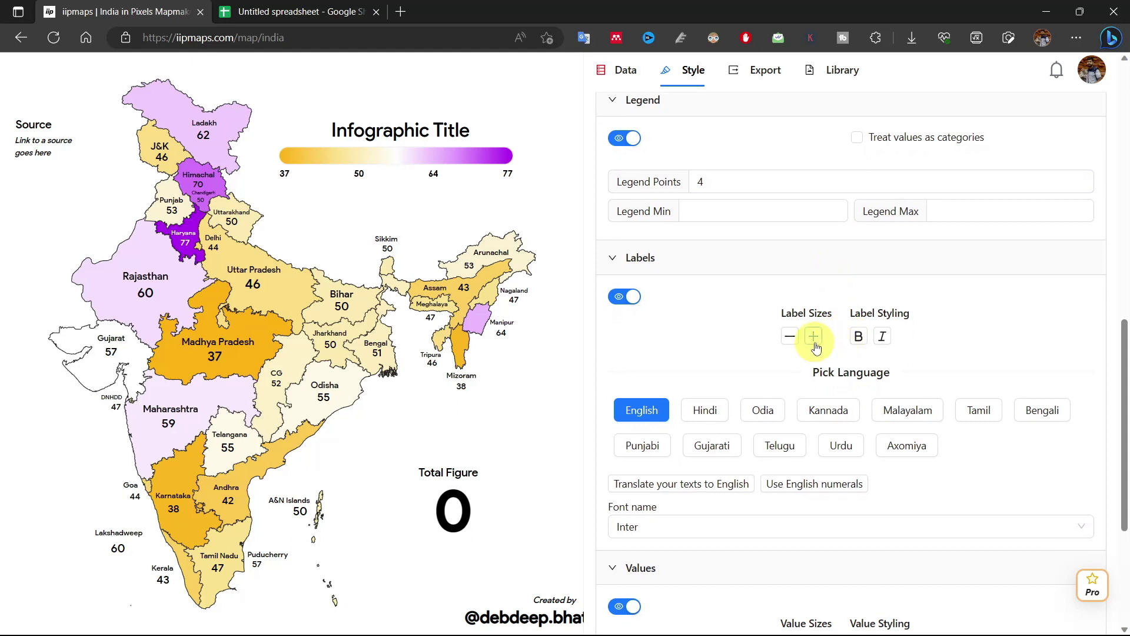
{"action": "left_click", "coordinate": [860, 339]}
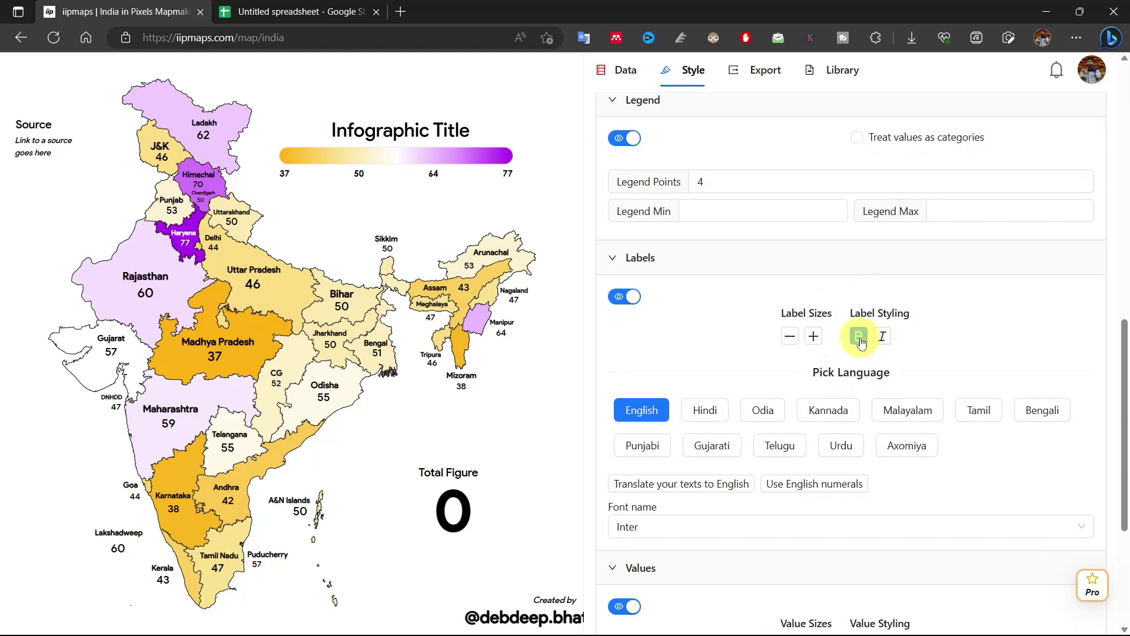
{"action": "left_click", "coordinate": [860, 341]}
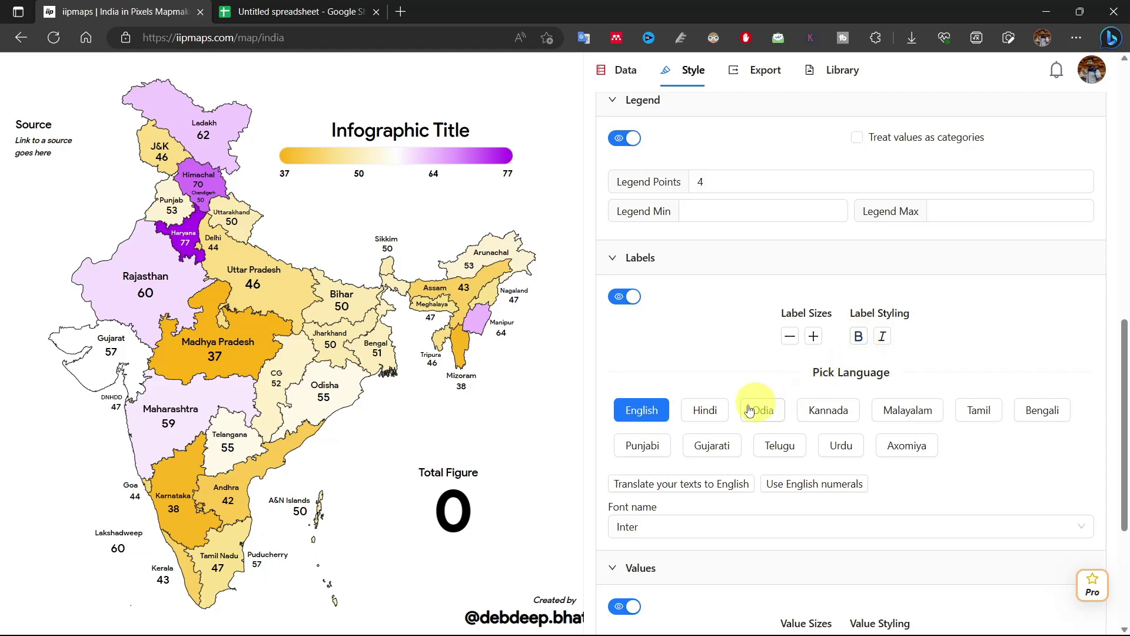
Try Hindi and Bengali for the state labels before settling back on English
{"action": "left_click", "coordinate": [707, 412]}
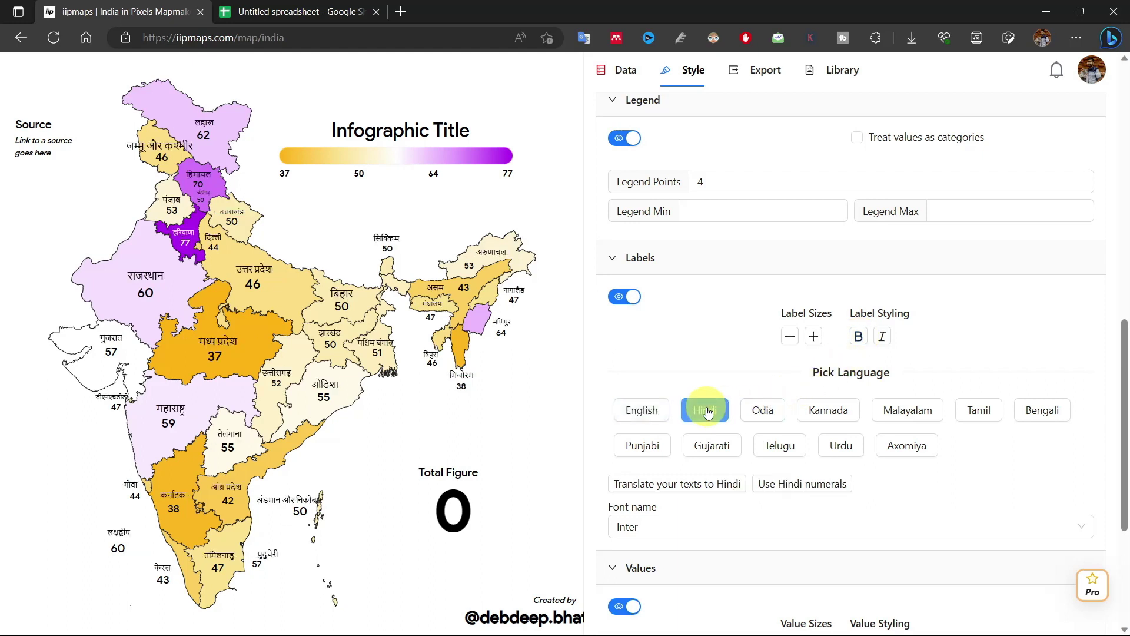
{"action": "left_click", "coordinate": [1029, 412]}
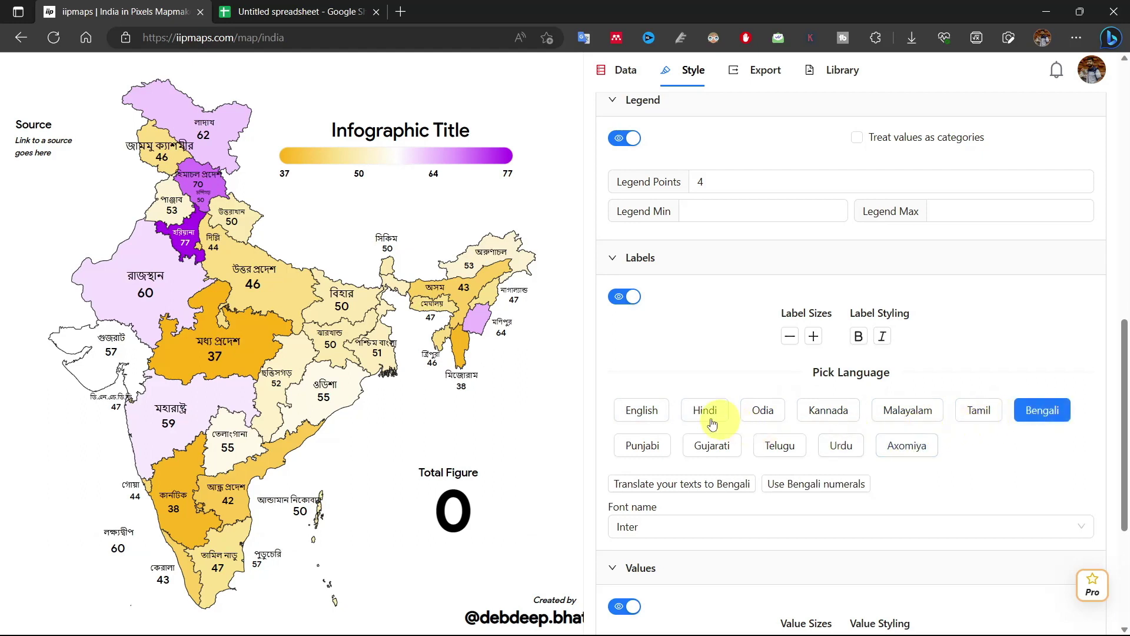
{"action": "left_click", "coordinate": [654, 418]}
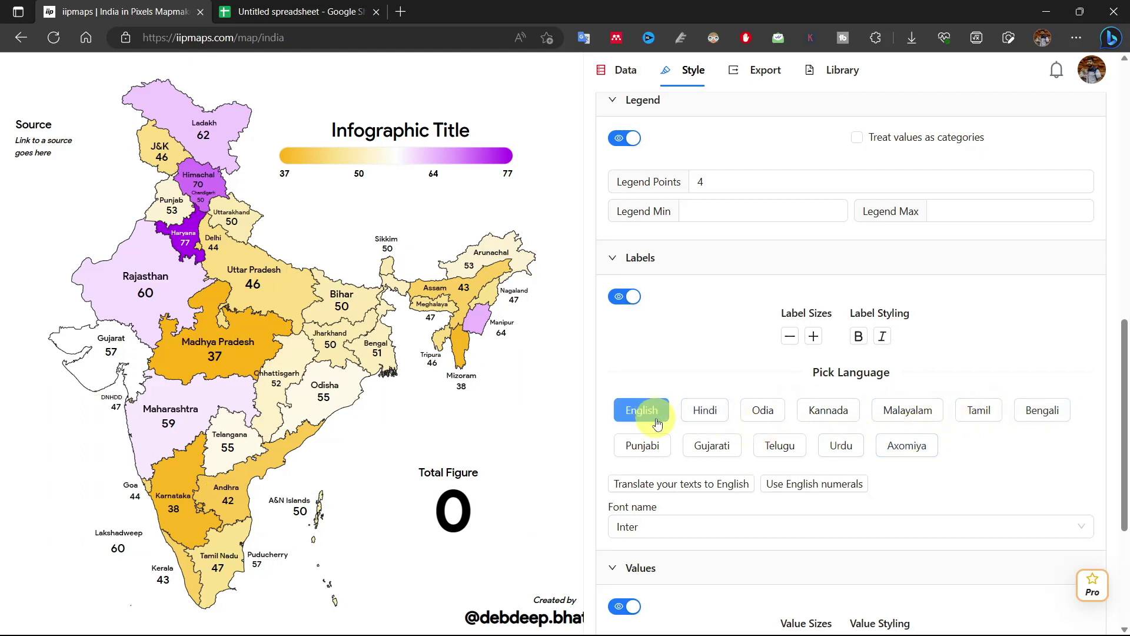
{"action": "scroll", "coordinate": [686, 477], "scroll_direction": "down", "scroll_amount": 2}
{"action": "scroll", "coordinate": [689, 487], "scroll_direction": "down", "scroll_amount": 2}
{"action": "left_click", "coordinate": [765, 353]}
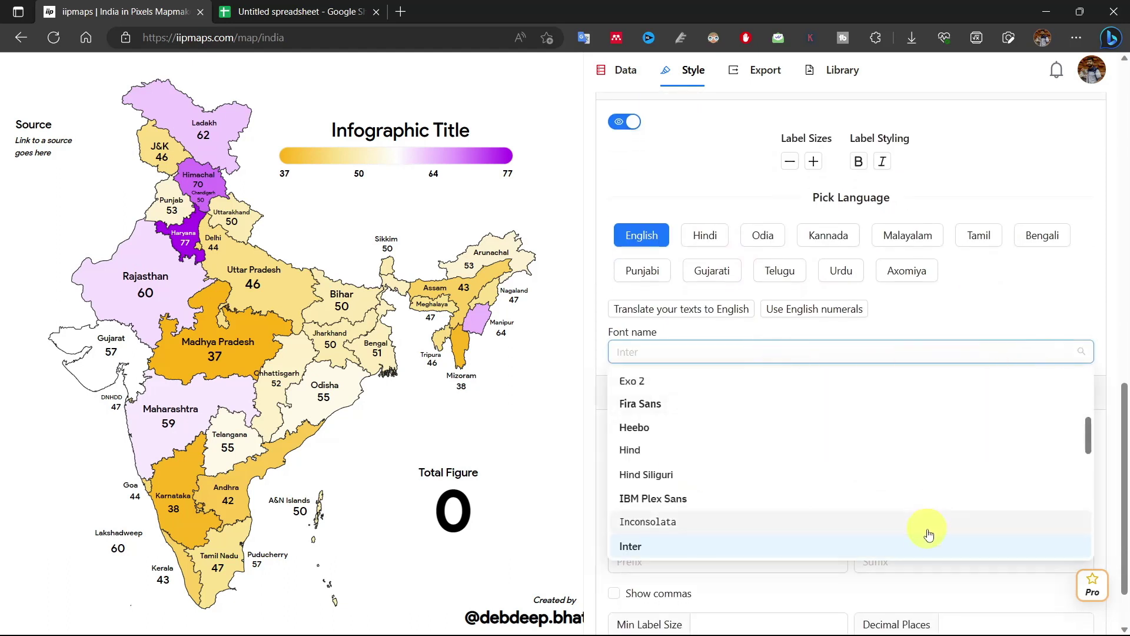
Set the label font to Inter and enlarge the value numbers one size
{"action": "left_click", "coordinate": [788, 546]}
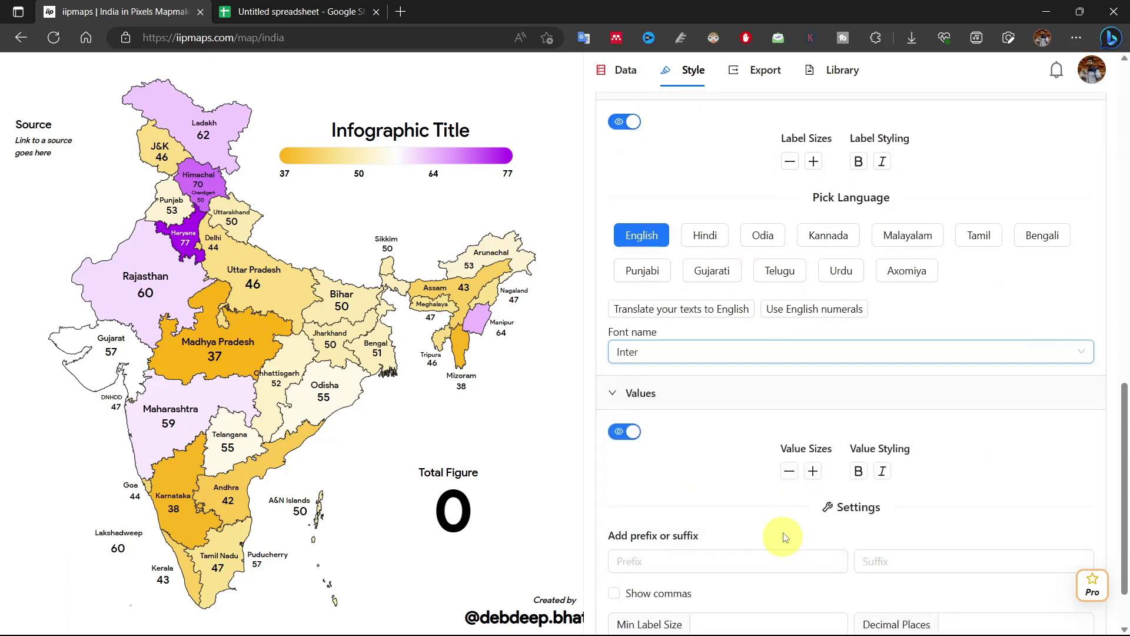
{"action": "scroll", "coordinate": [748, 474], "scroll_direction": "down", "scroll_amount": 2}
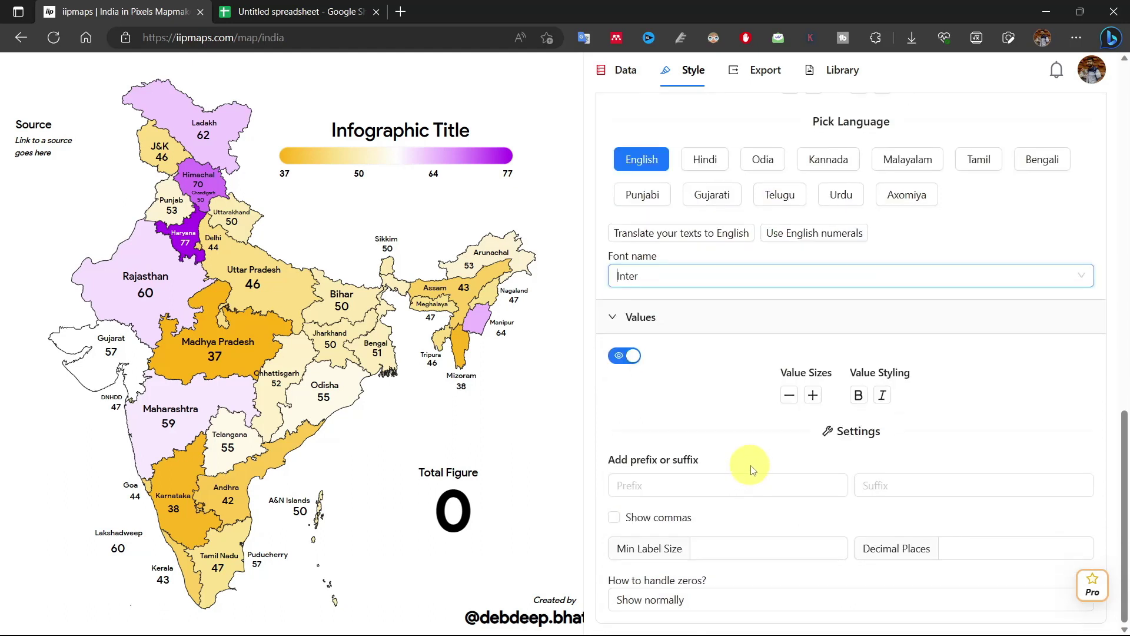
{"action": "left_click", "coordinate": [814, 398]}
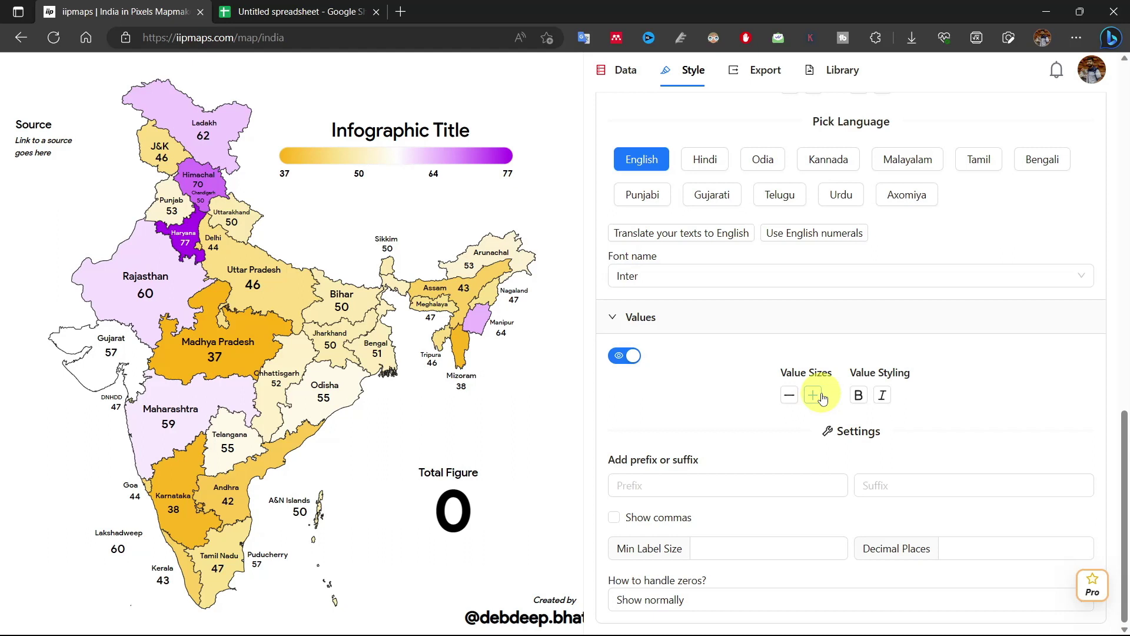
Check the value prefix and suffix suggestions, then show zero-value states as Grey state
{"action": "left_click", "coordinate": [792, 487]}
{"action": "left_click", "coordinate": [916, 484]}
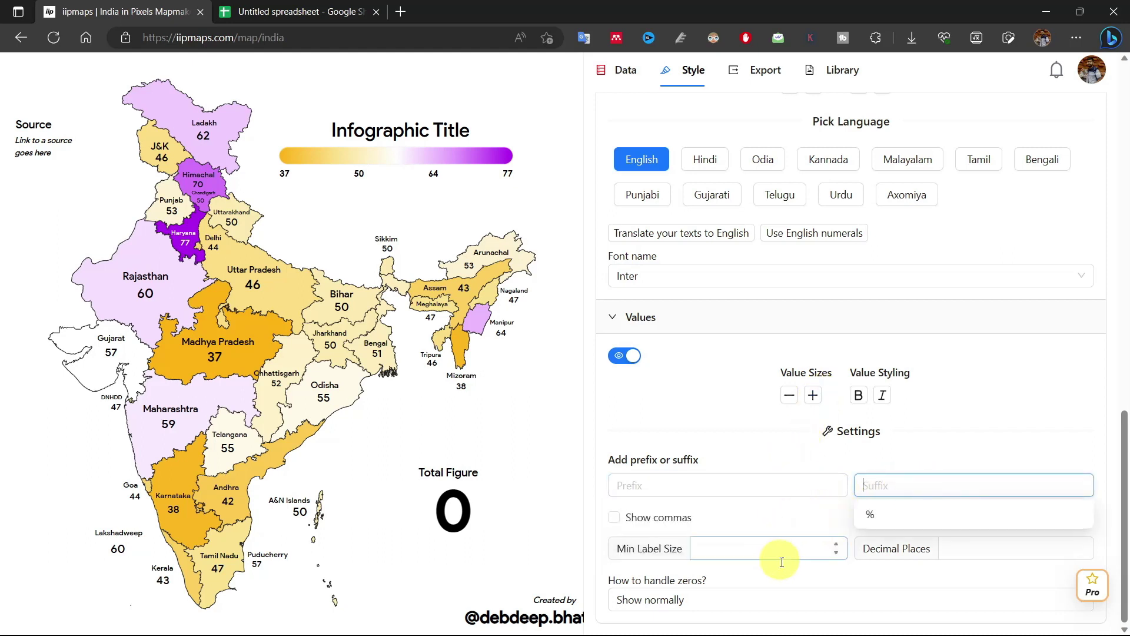
{"action": "left_click", "coordinate": [763, 575]}
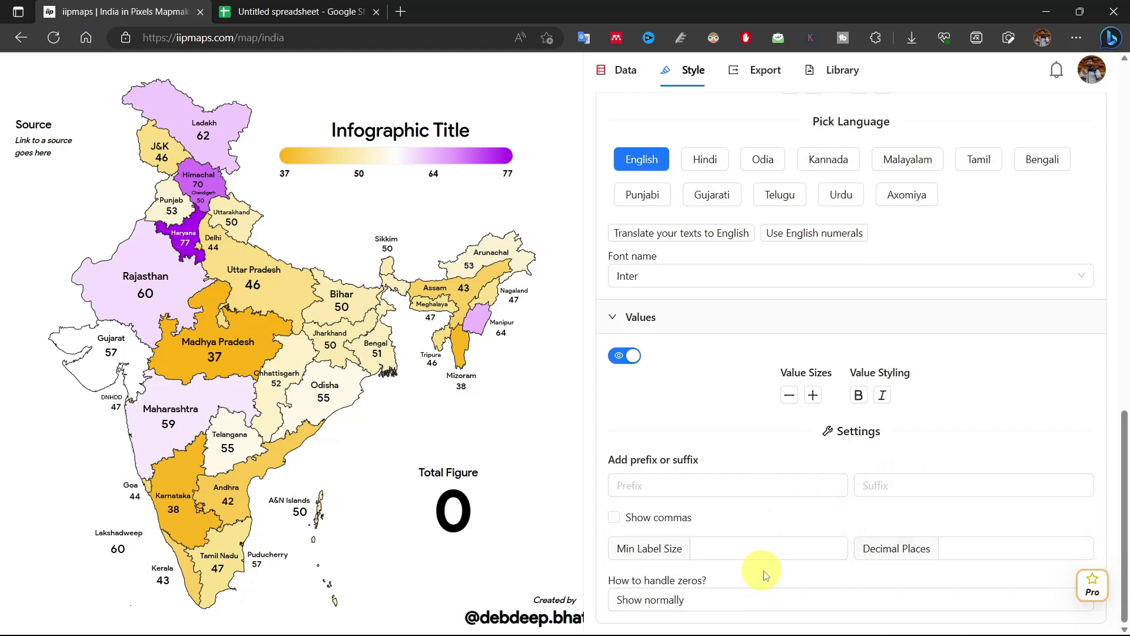
{"action": "left_click", "coordinate": [765, 601]}
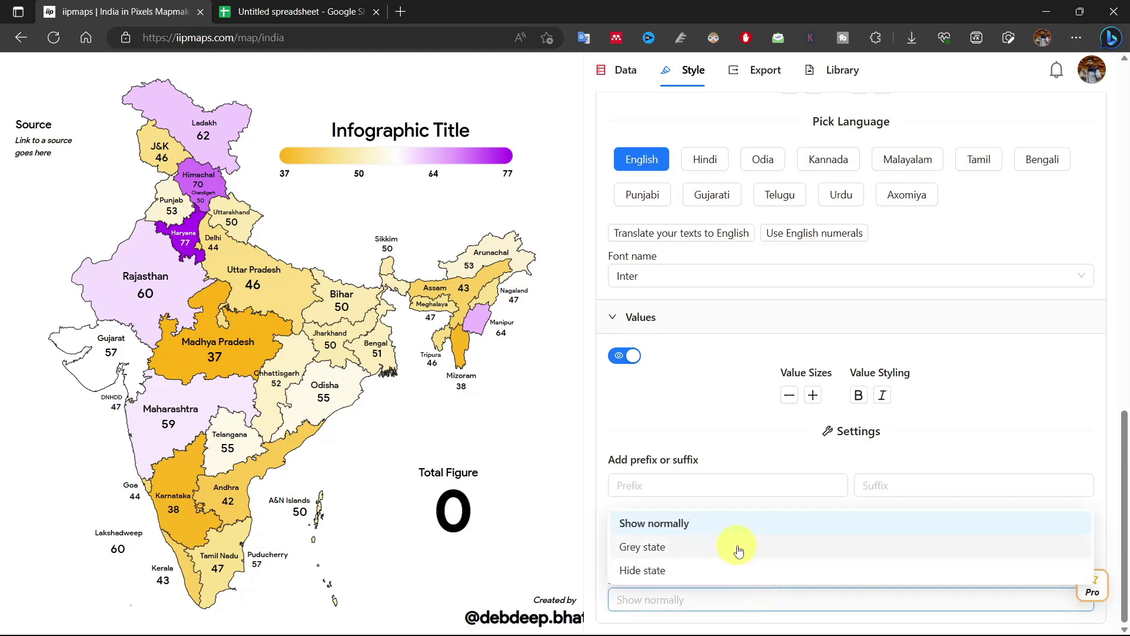
{"action": "left_click", "coordinate": [736, 547]}
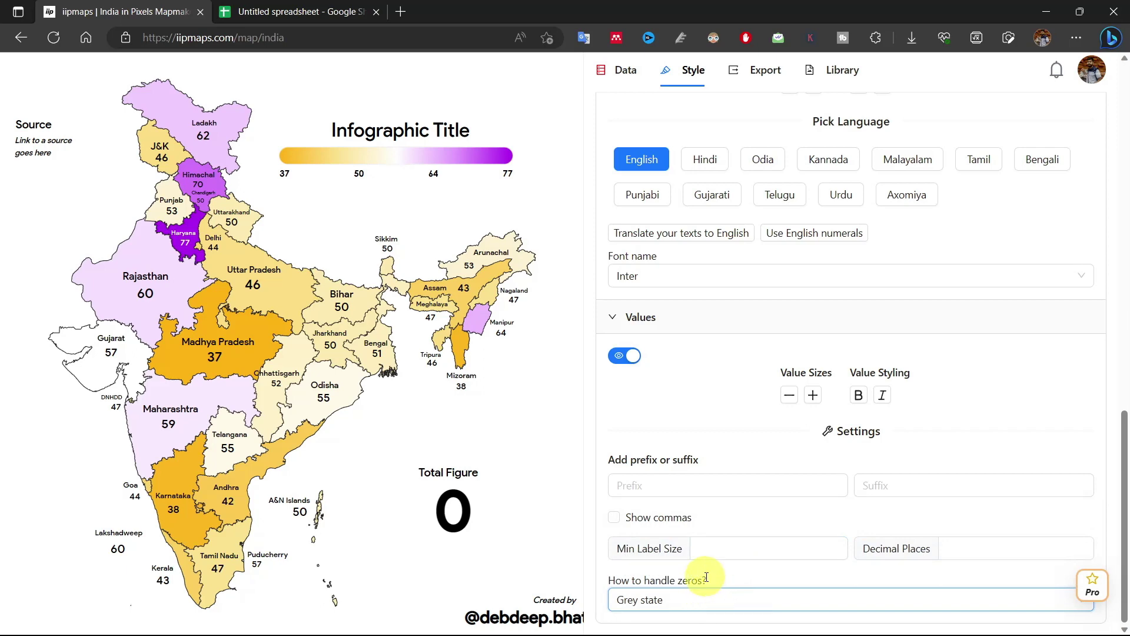
{"action": "scroll", "coordinate": [706, 577], "scroll_direction": "up", "scroll_amount": 15}
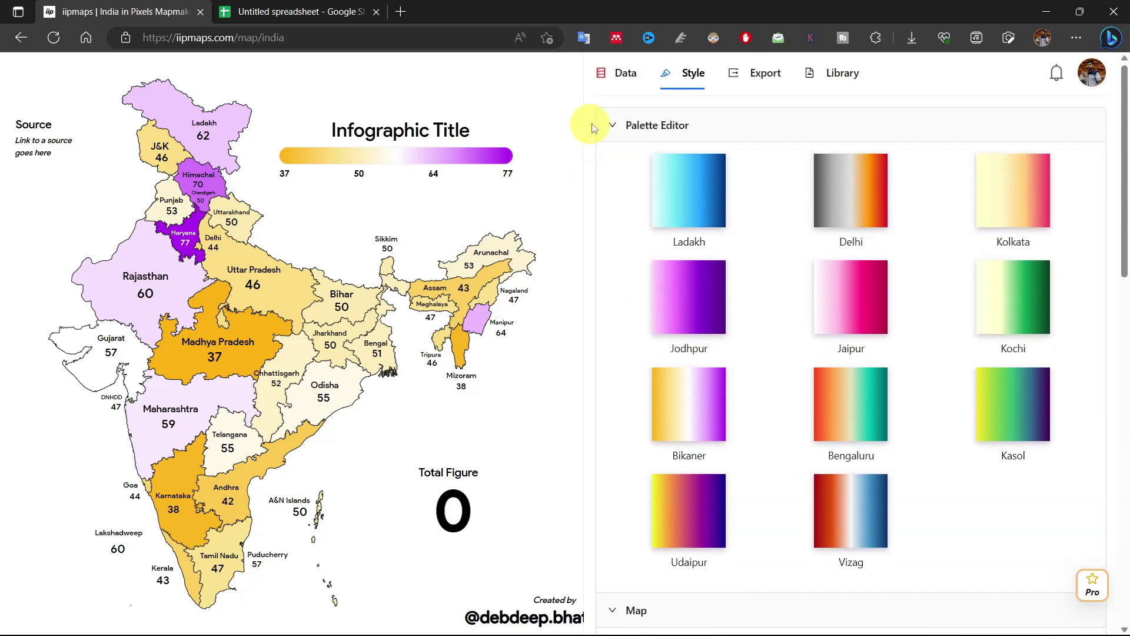
Retitle the map 'Random Data Showing ....' in the Data panel and nudge it slightly left
{"action": "left_click", "coordinate": [621, 71]}
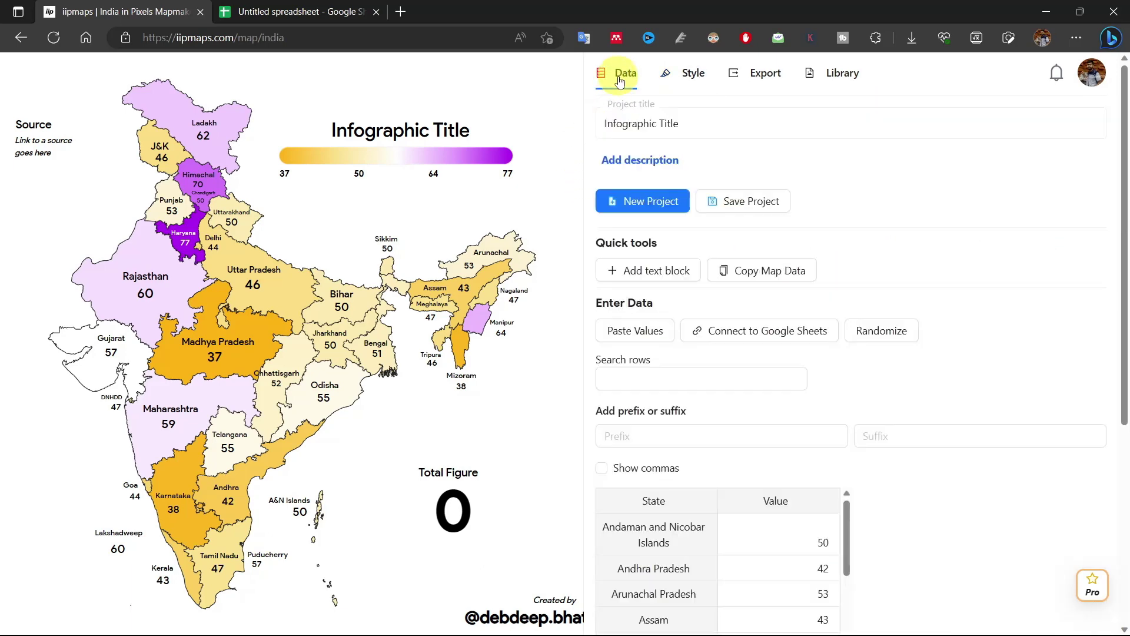
{"action": "left_click", "coordinate": [366, 131]}
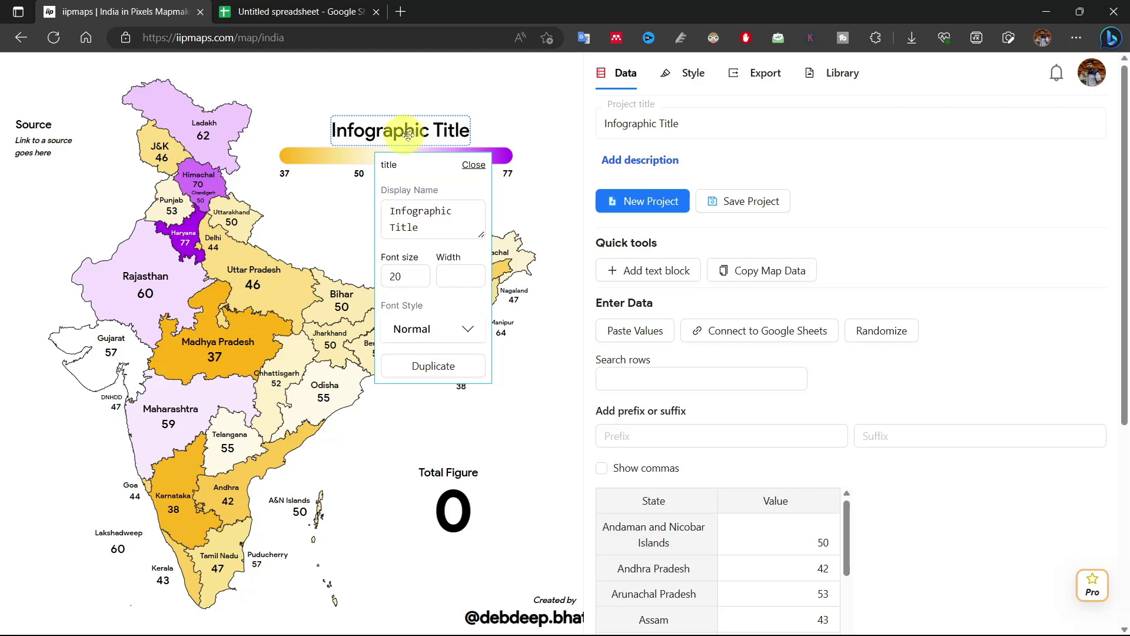
{"action": "left_click", "coordinate": [437, 226]}
{"action": "left_click_drag", "start_coordinate": [436, 228], "coordinate": [388, 201]}
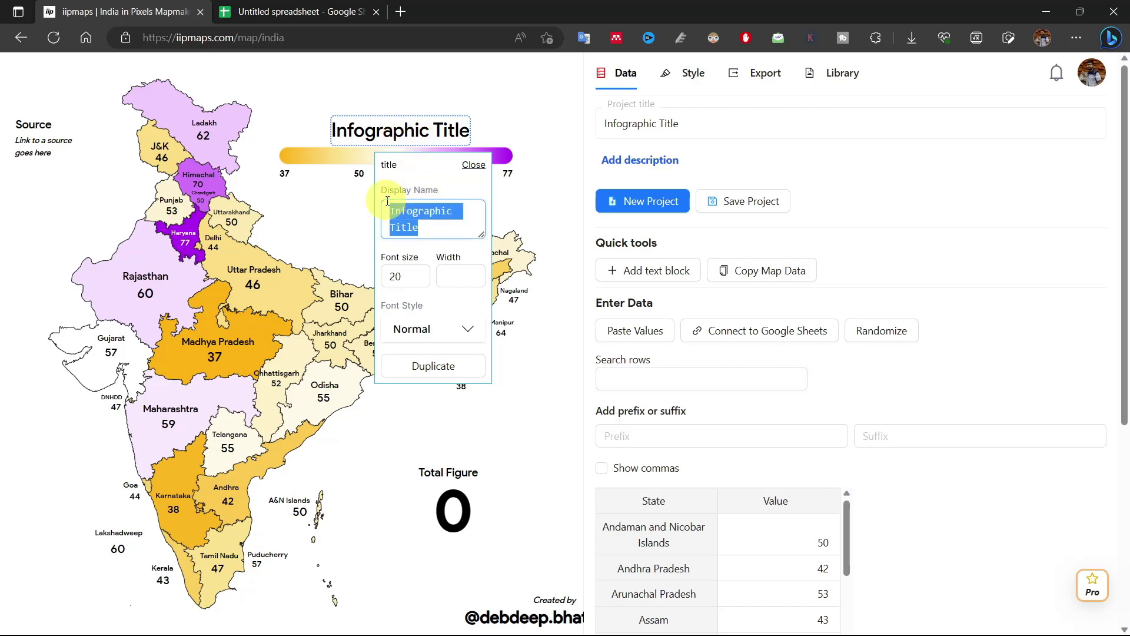
{"action": "type", "text": "Random"}
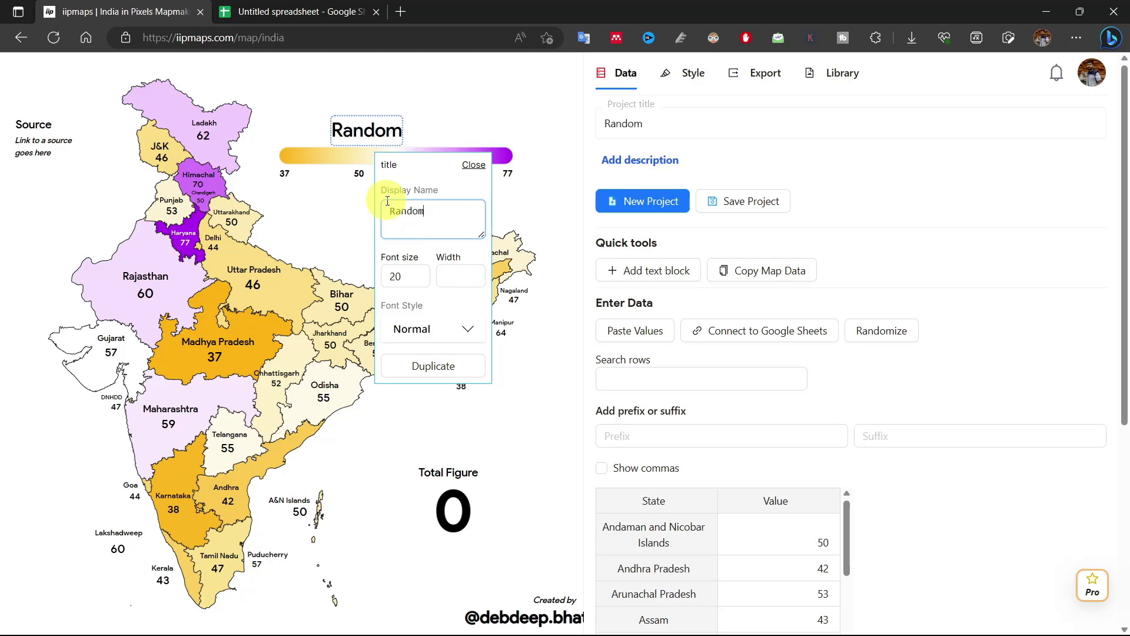
{"action": "type", "text": " Data"}
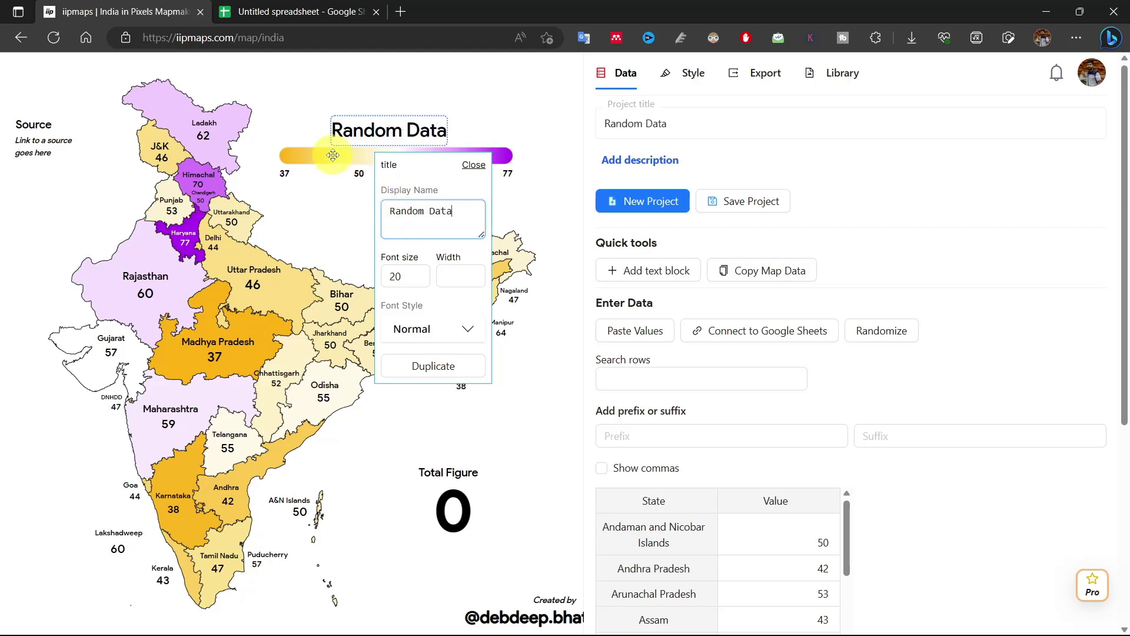
{"action": "type", "text": " Show"}
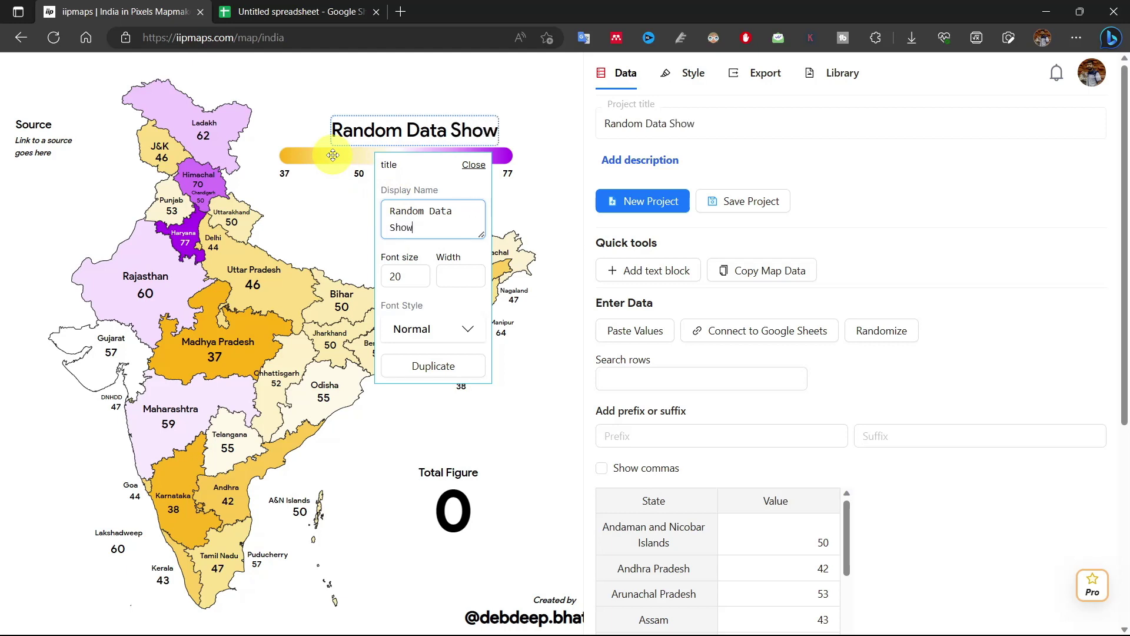
{"action": "type", "text": "ing"}
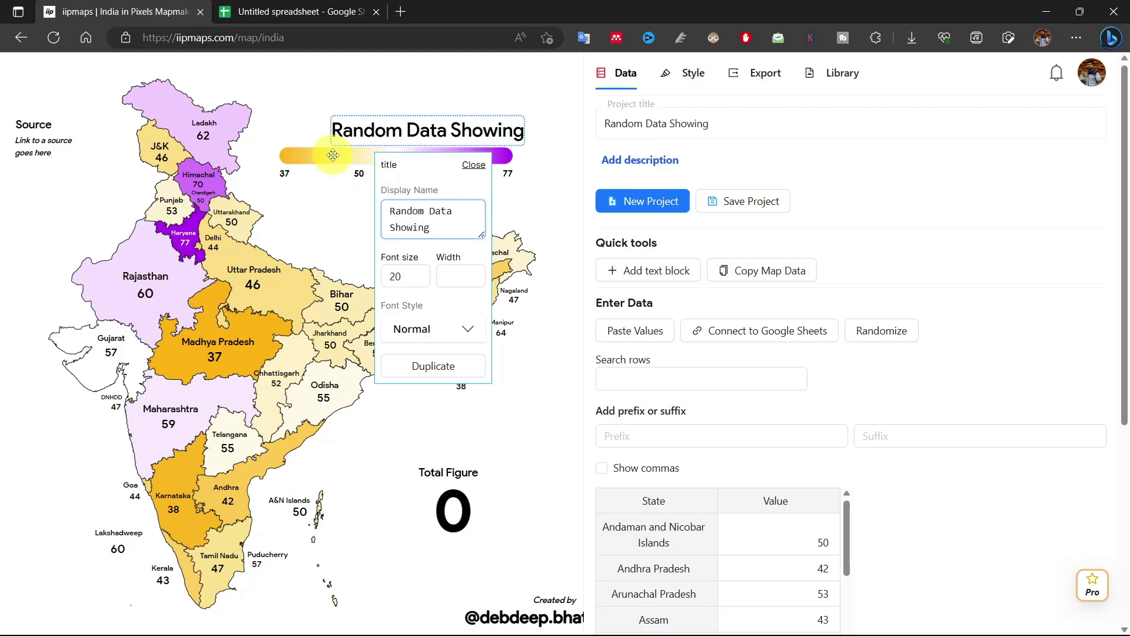
{"action": "type", "text": " ...."}
{"action": "left_click", "coordinate": [460, 147]}
{"action": "left_click_drag", "start_coordinate": [455, 139], "coordinate": [421, 136]}
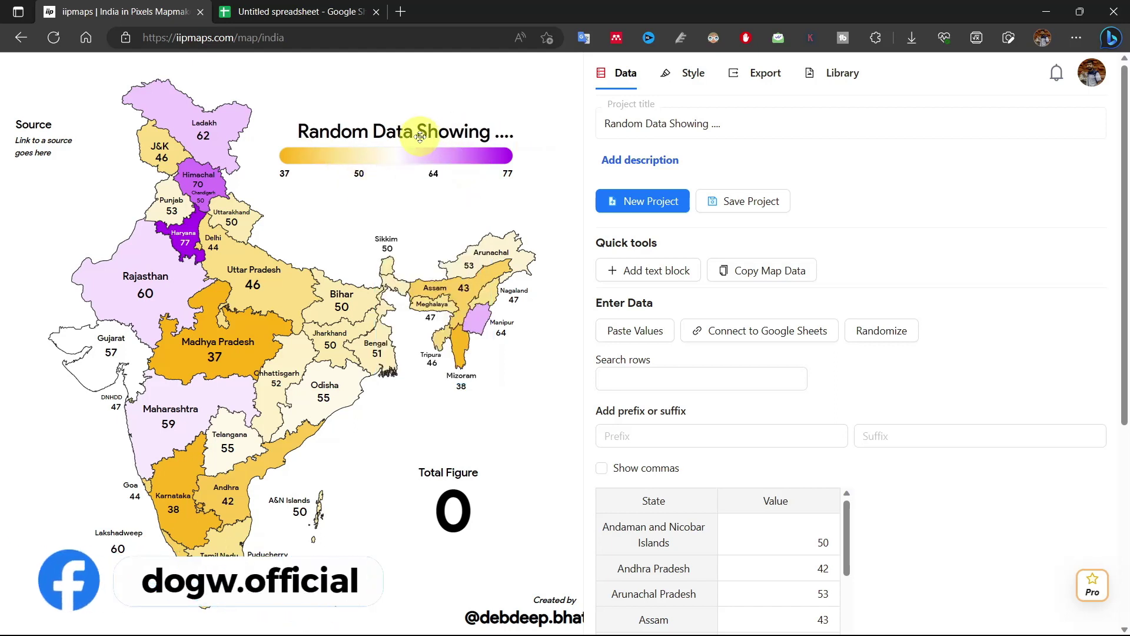
{"action": "left_click", "coordinate": [39, 142]}
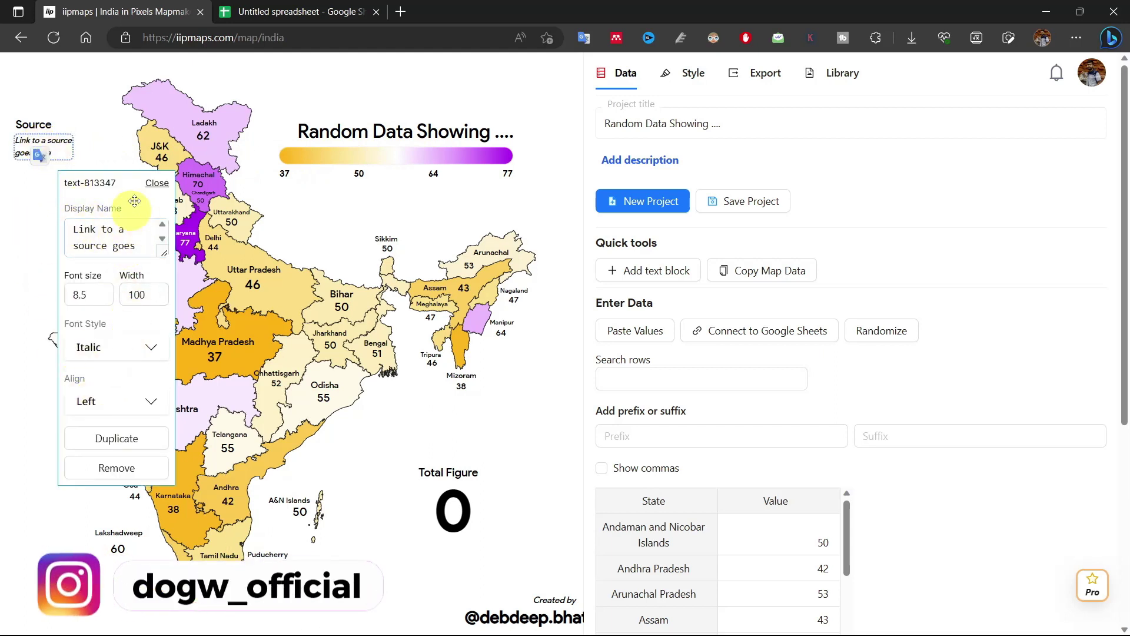
Check the source note and Total Figure text settings, then save the project
{"action": "left_click", "coordinate": [157, 183]}
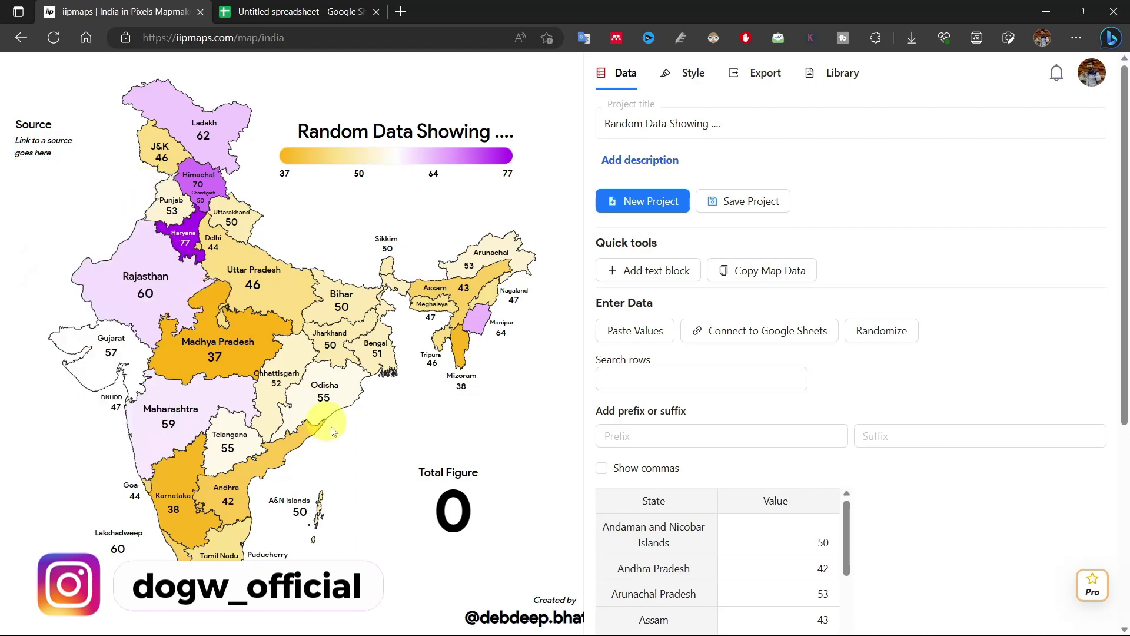
{"action": "left_click", "coordinate": [450, 513]}
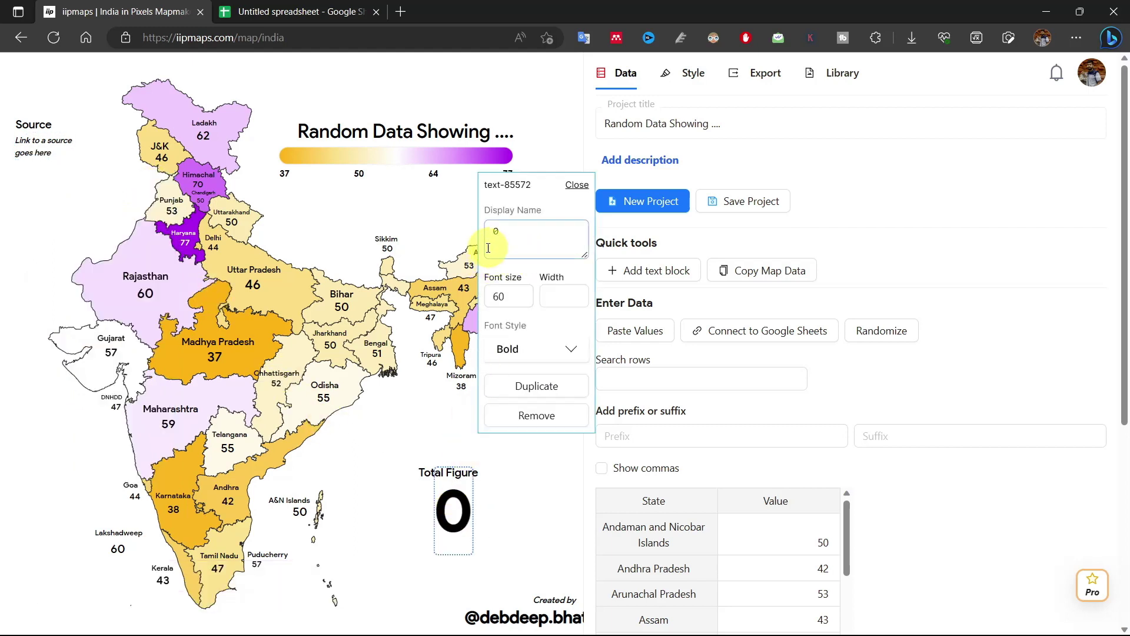
{"action": "left_click", "coordinate": [576, 187]}
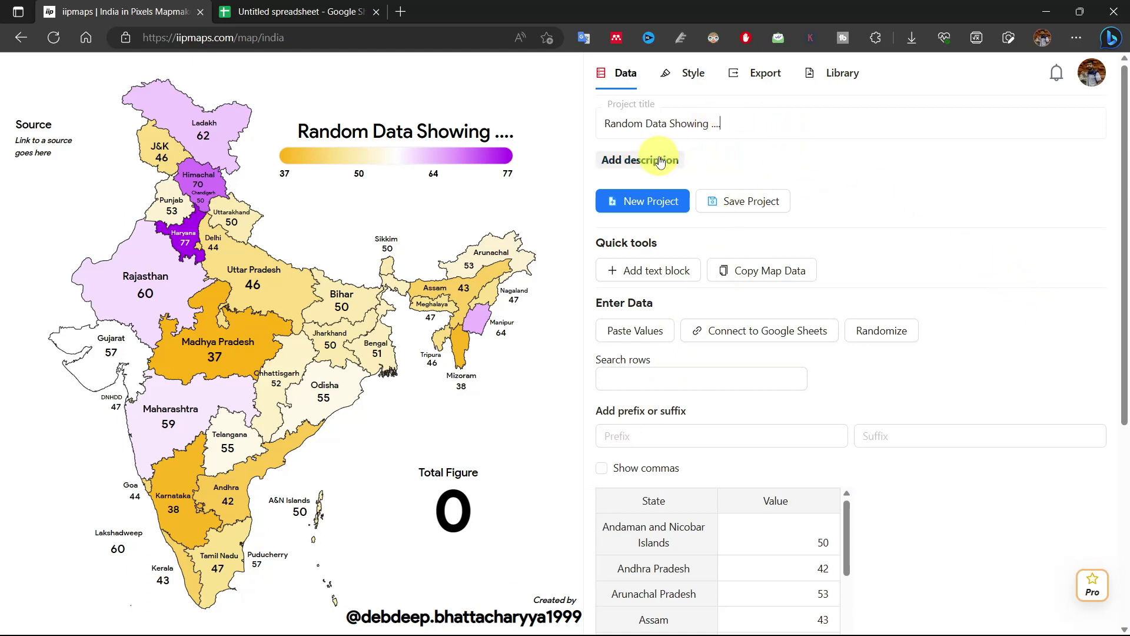
{"action": "left_click", "coordinate": [726, 208]}
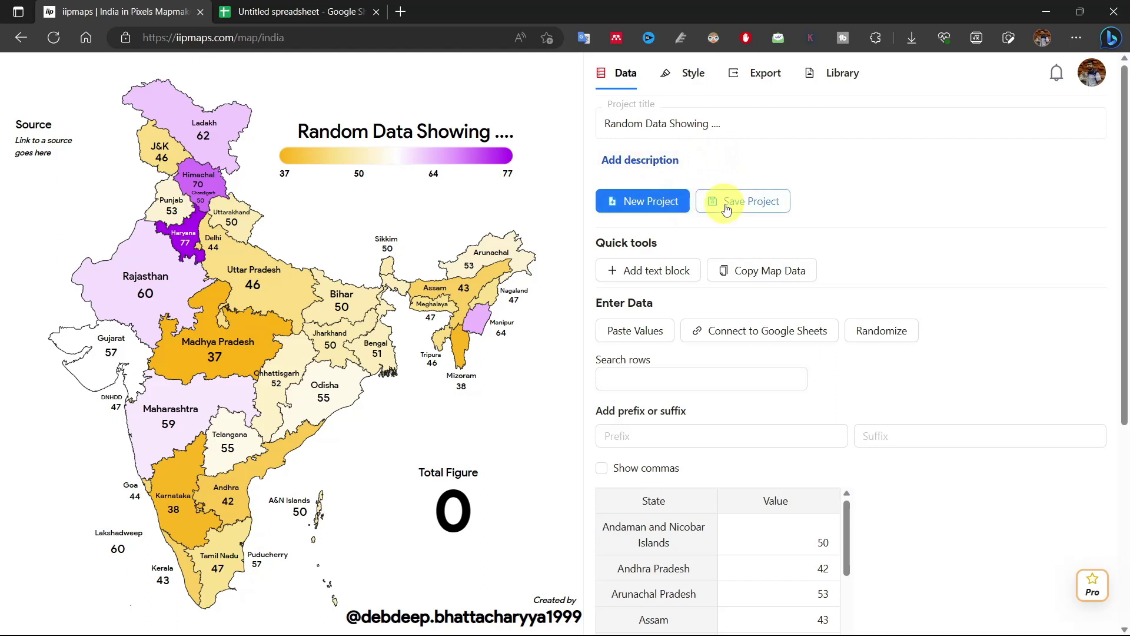
Look over the CSV/TSV export options, then browse the Library of published India maps
{"action": "left_click", "coordinate": [773, 79]}
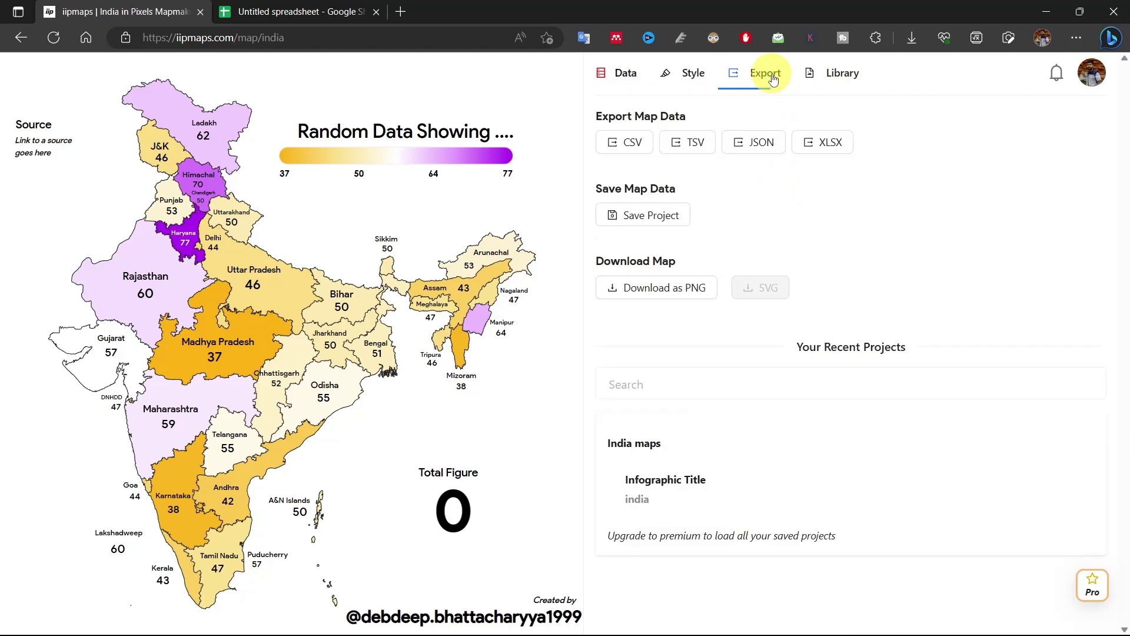
{"action": "left_click", "coordinate": [643, 146]}
{"action": "left_click", "coordinate": [837, 78]}
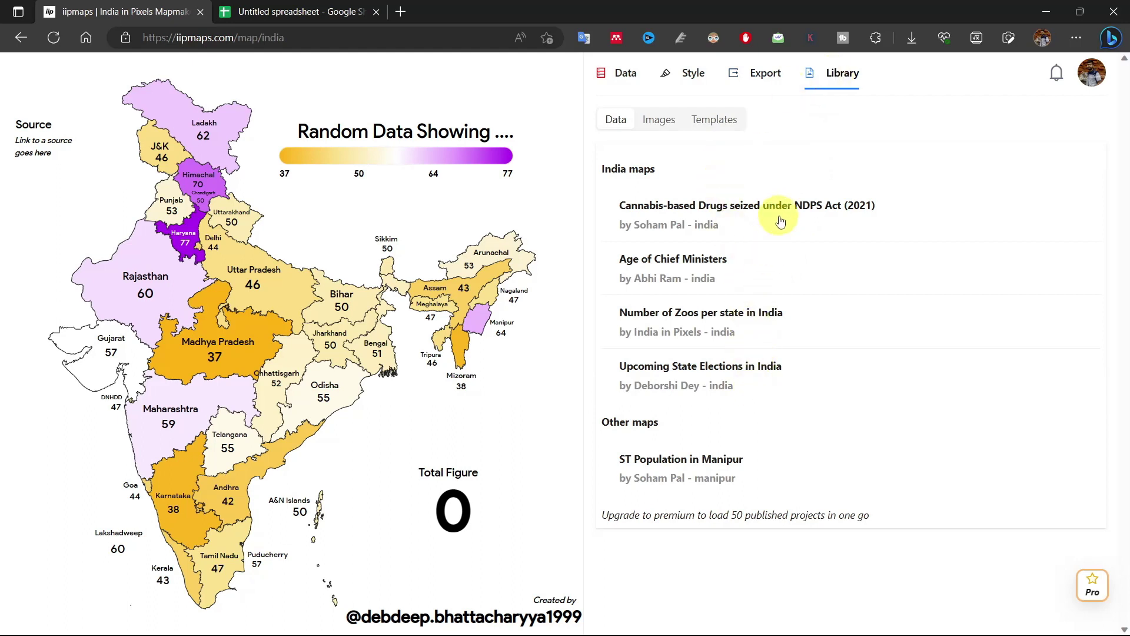
Browse the Library's Images and Templates, then return to the project Data panel
{"action": "left_click", "coordinate": [658, 120]}
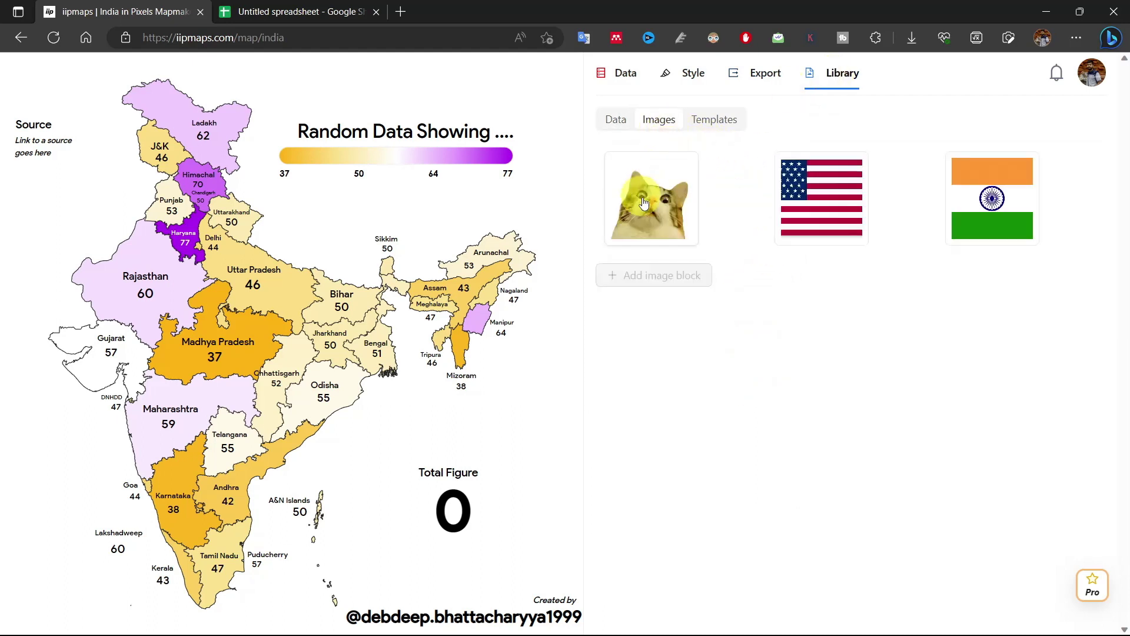
{"action": "left_click", "coordinate": [714, 128]}
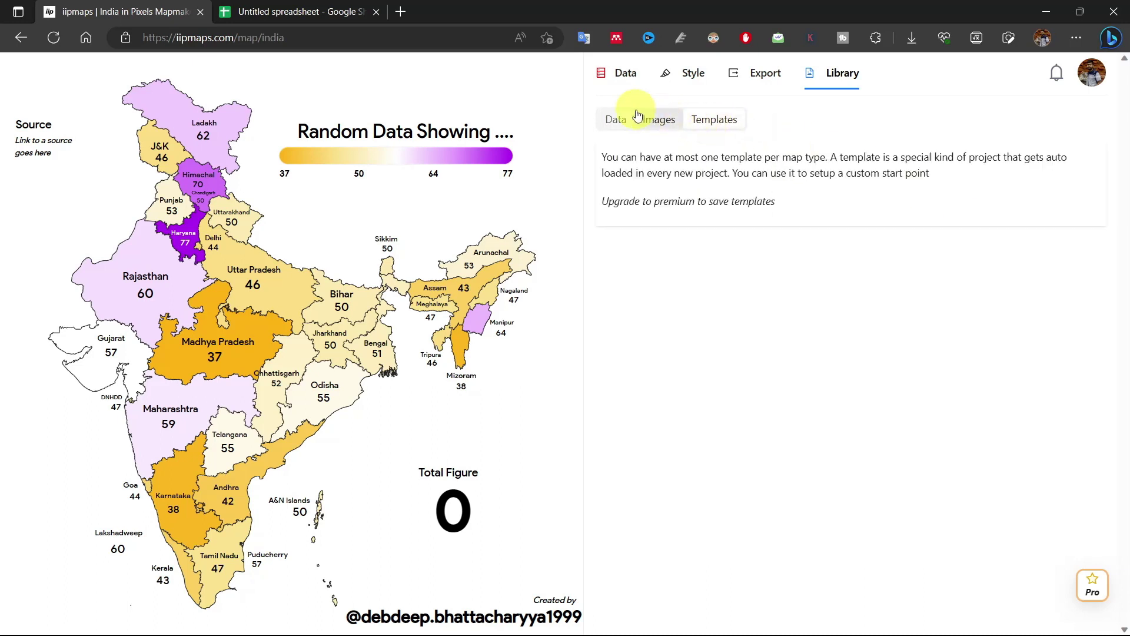
{"action": "left_click", "coordinate": [616, 119]}
{"action": "left_click", "coordinate": [621, 86]}
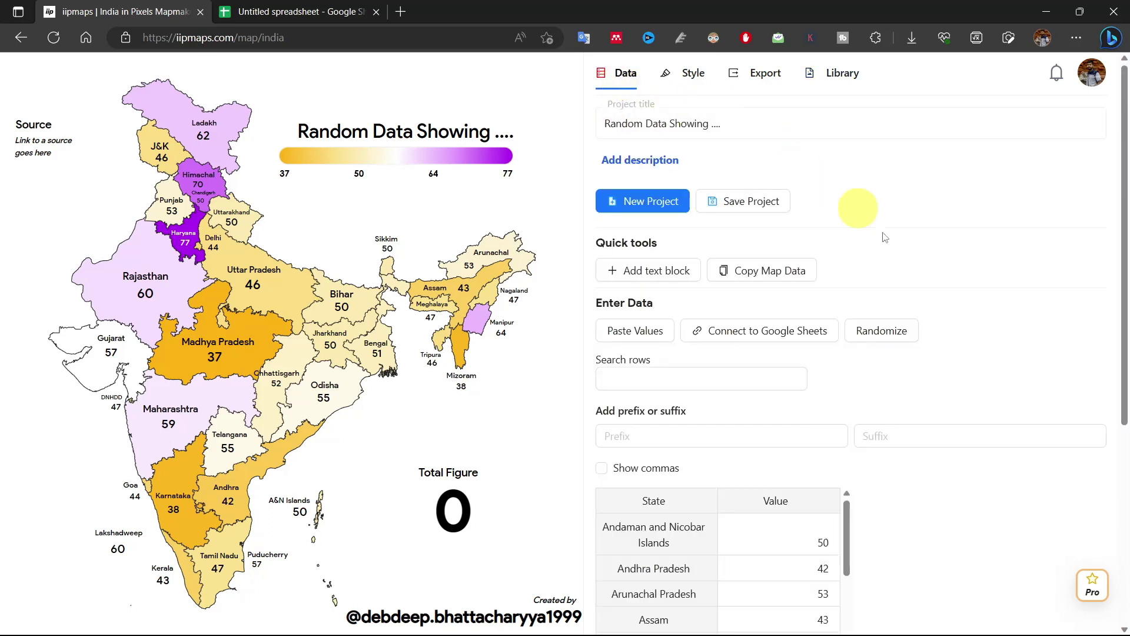